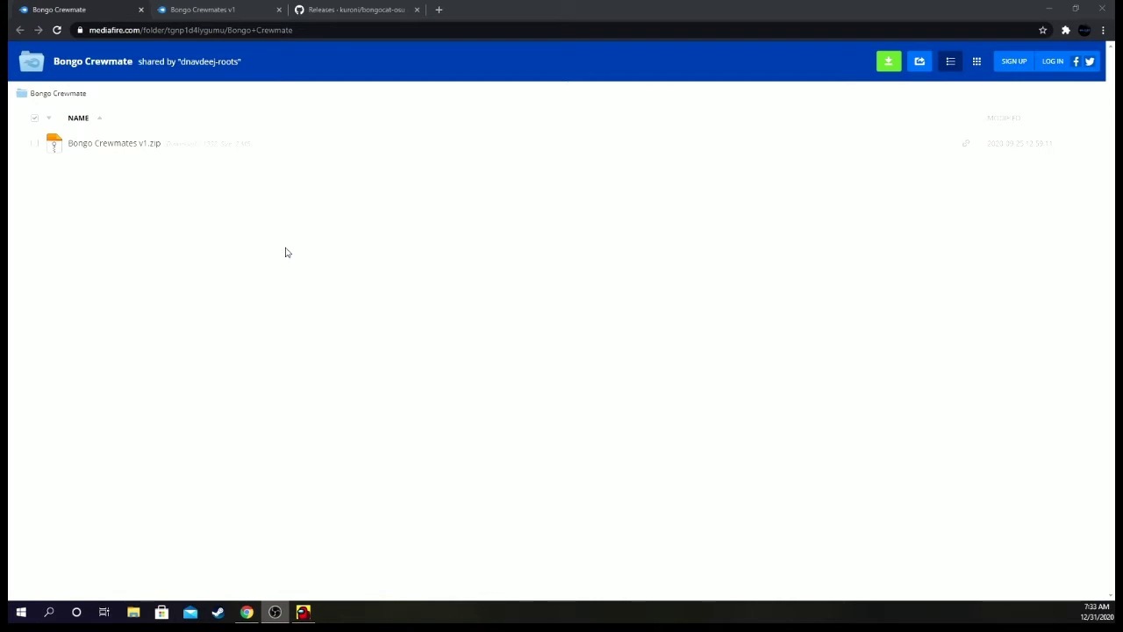
- Download Bongo Crewmates v1.zip from MediaFire, dismiss the ad popup, and show it in its folder
{"action": "left_click", "coordinate": [133, 143]}
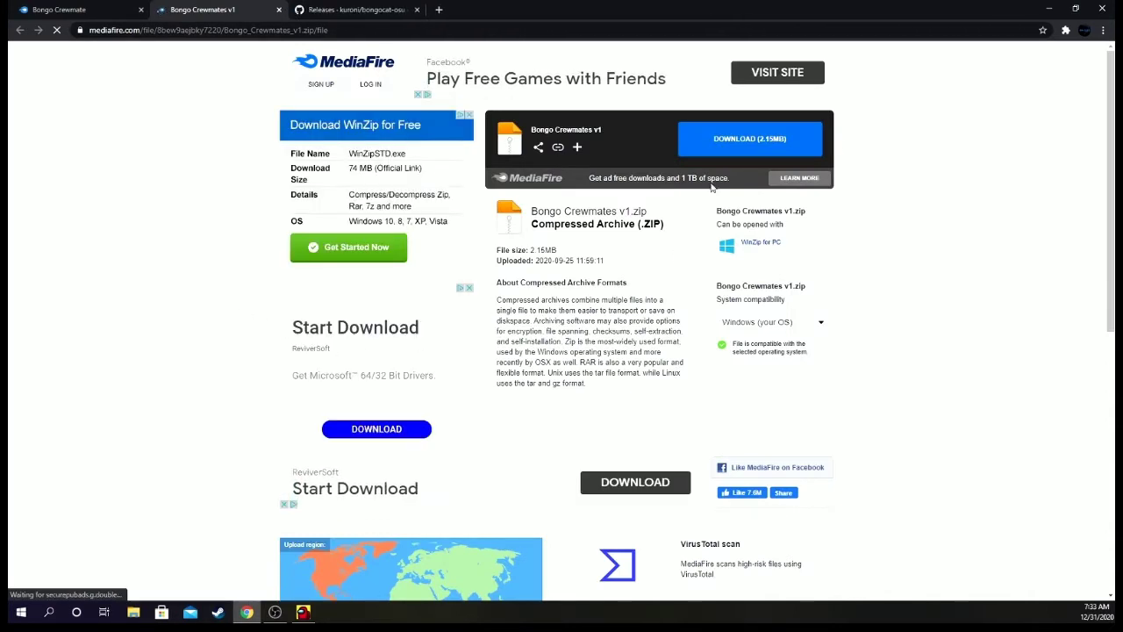
{"action": "left_click", "coordinate": [764, 148]}
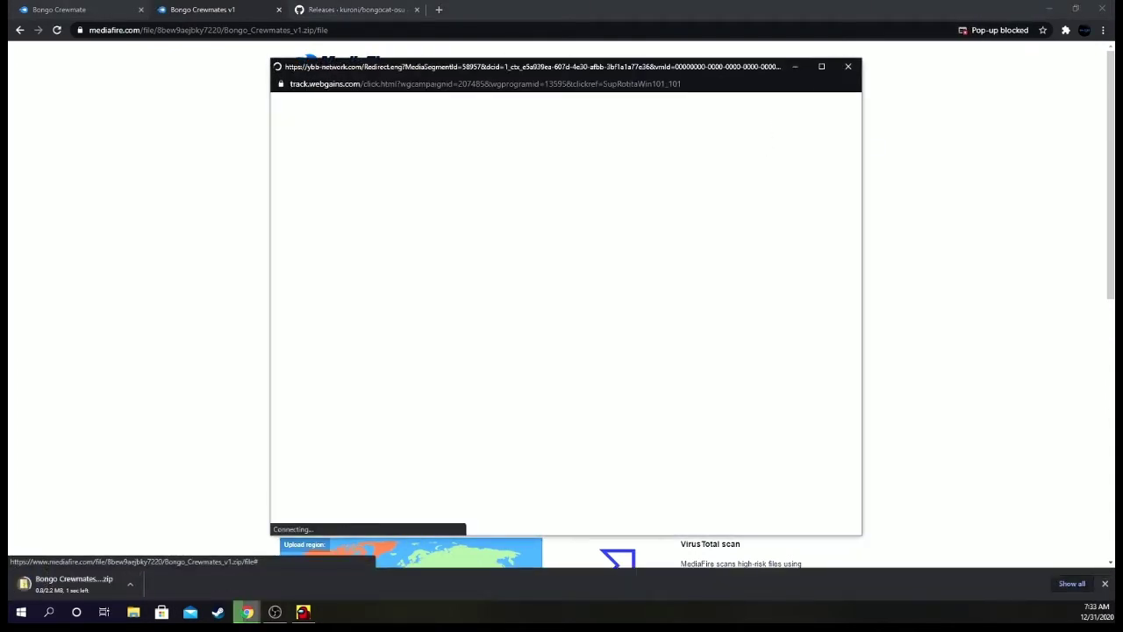
{"action": "left_click", "coordinate": [850, 66]}
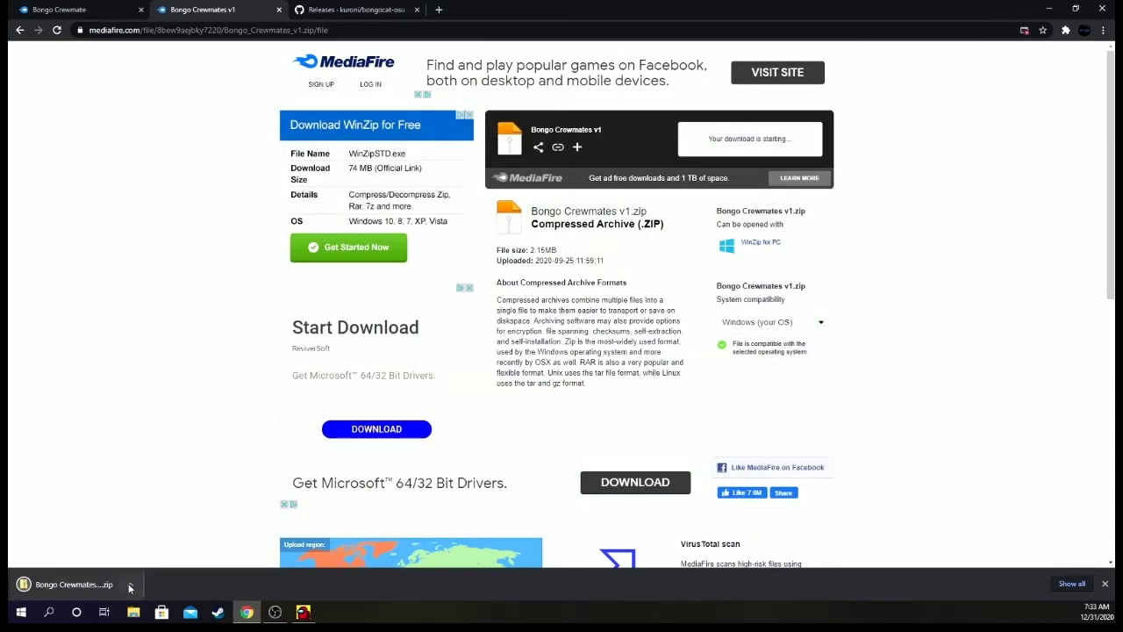
{"action": "left_click", "coordinate": [129, 584]}
{"action": "left_click", "coordinate": [176, 545]}
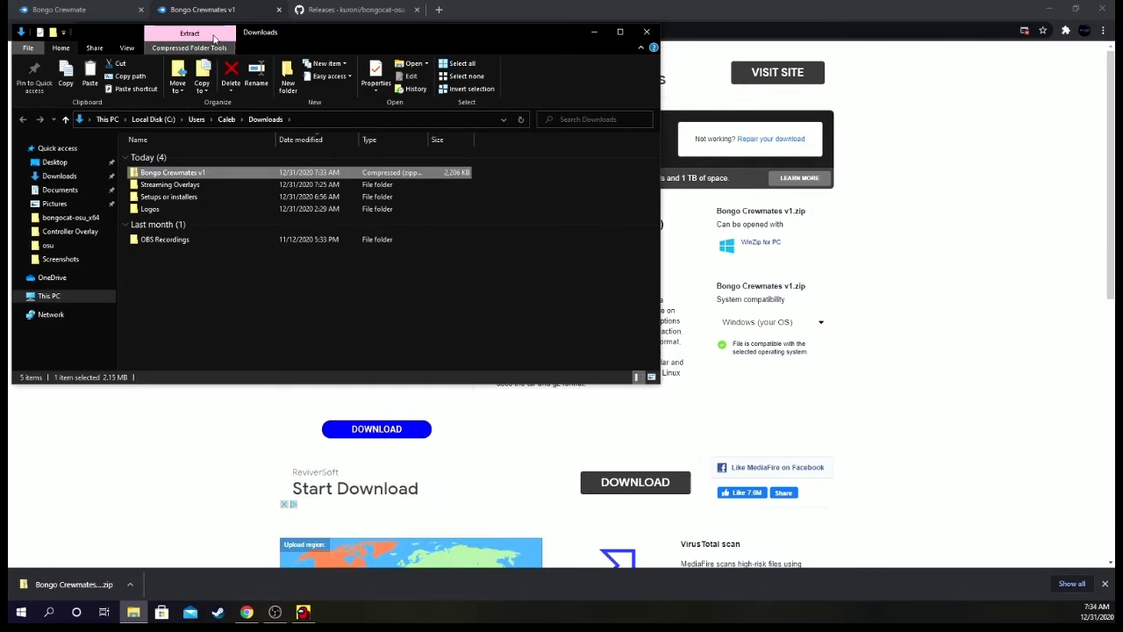
- Extract all of the crewmate zip, then delete the Bongo Crewmates v1.zip file
{"action": "left_click", "coordinate": [203, 42]}
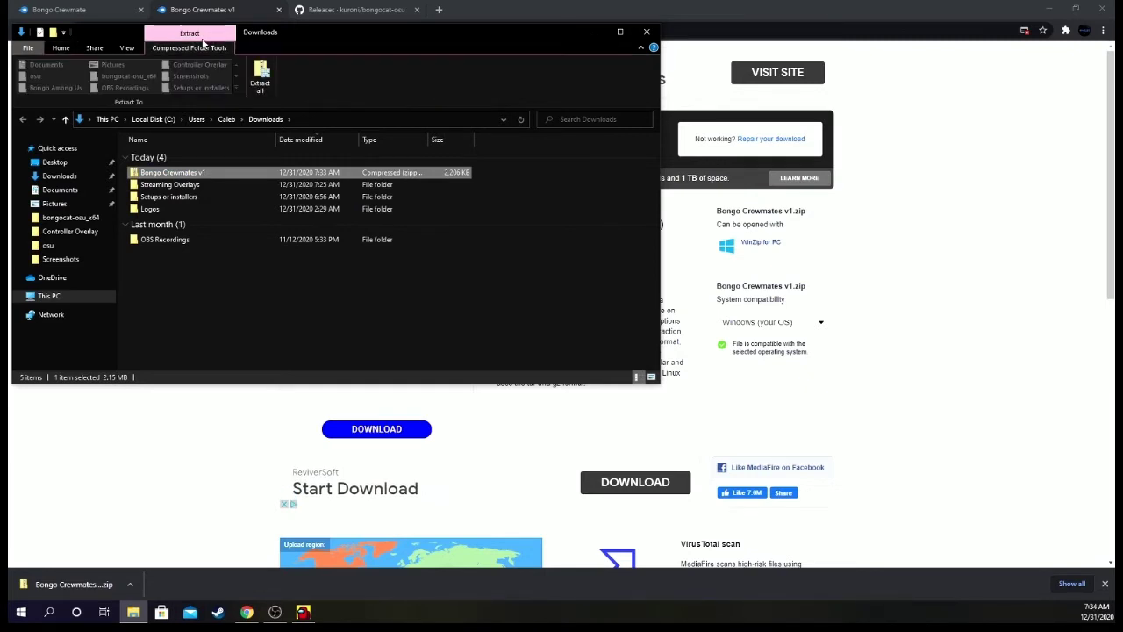
{"action": "left_click", "coordinate": [258, 81]}
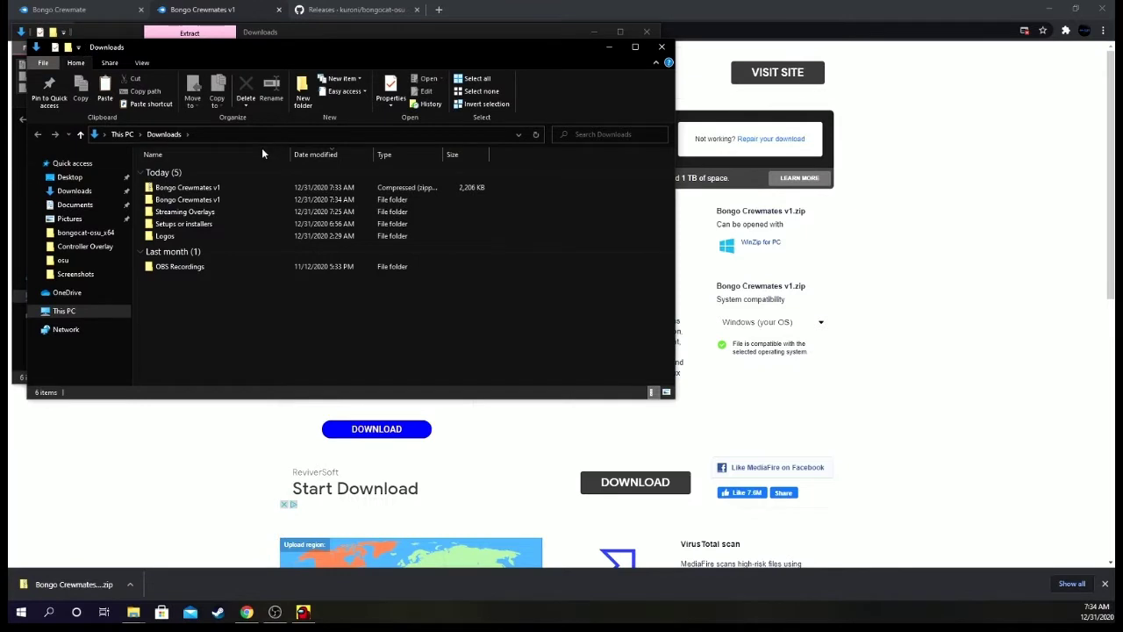
{"action": "right_click", "coordinate": [213, 188]}
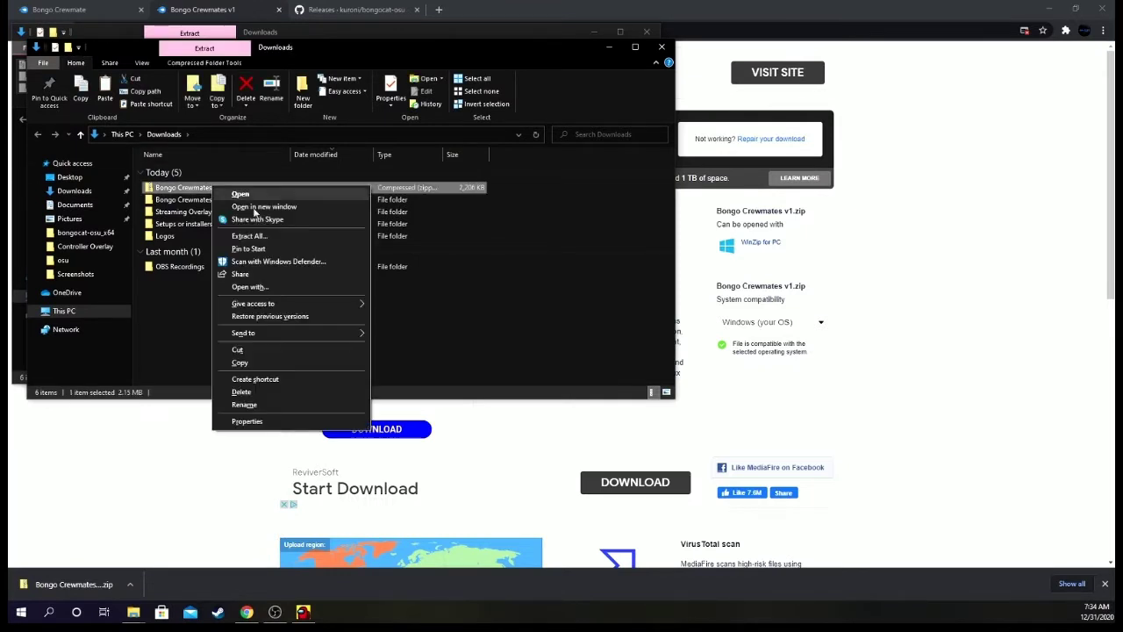
{"action": "left_click", "coordinate": [257, 394]}
- Open Bongo Crewmates v1 > White and arrange the two Explorer windows
{"action": "double_click", "coordinate": [223, 188]}
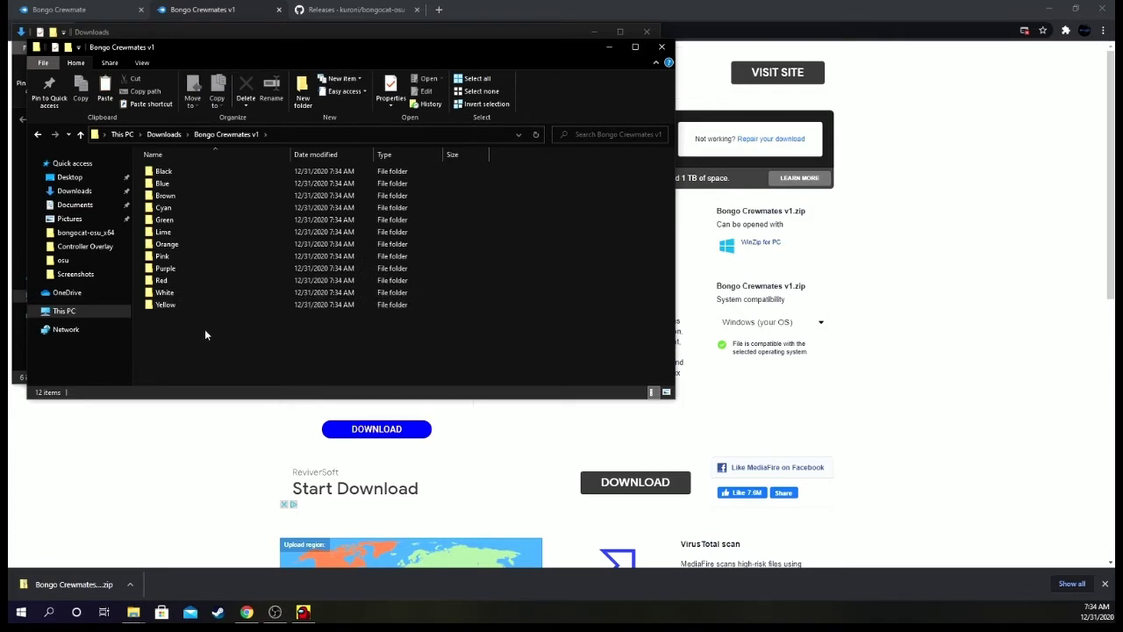
{"action": "double_click", "coordinate": [173, 297]}
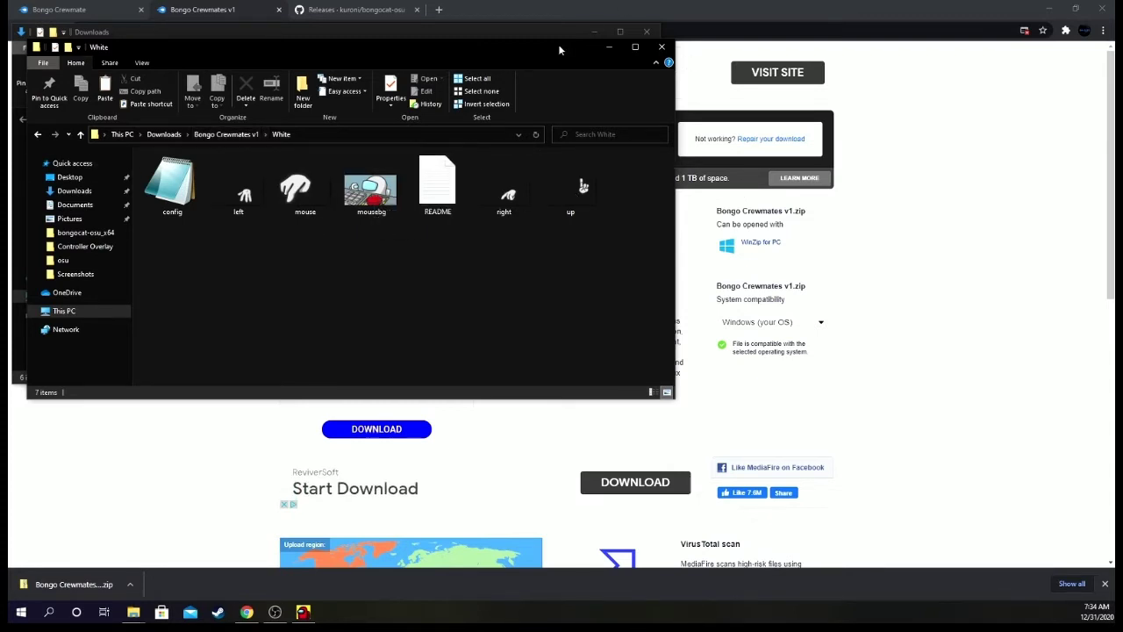
{"action": "left_click_drag", "start_coordinate": [556, 47], "coordinate": [854, 115]}
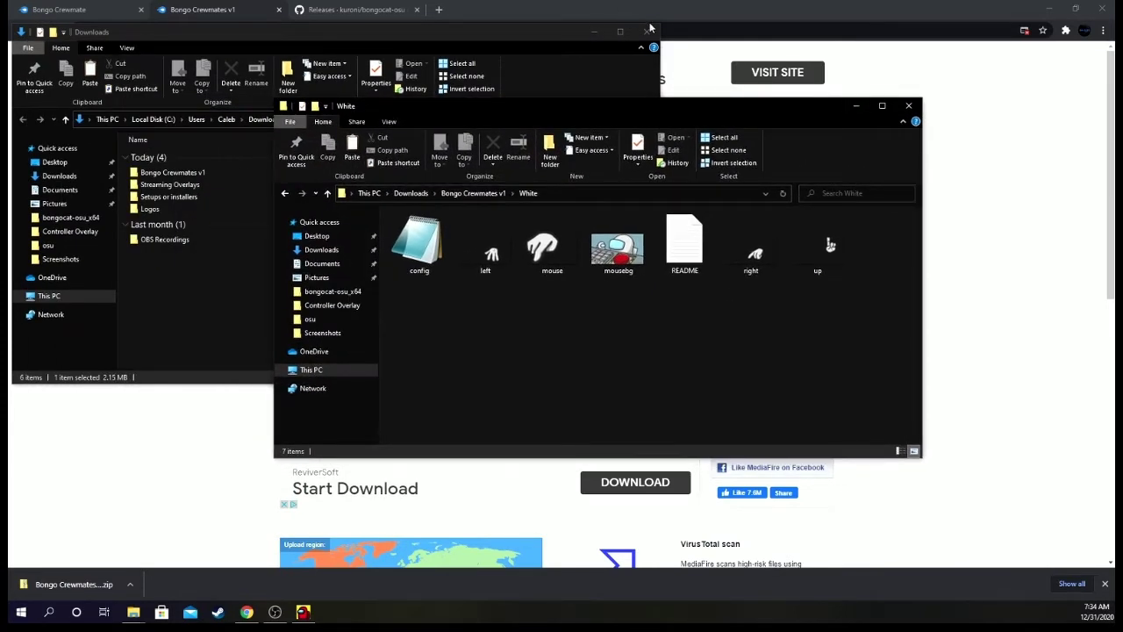
{"action": "left_click", "coordinate": [594, 36]}
- Minimize both Explorer windows and switch to the bongocat-osu releases page
{"action": "left_click", "coordinate": [594, 35]}
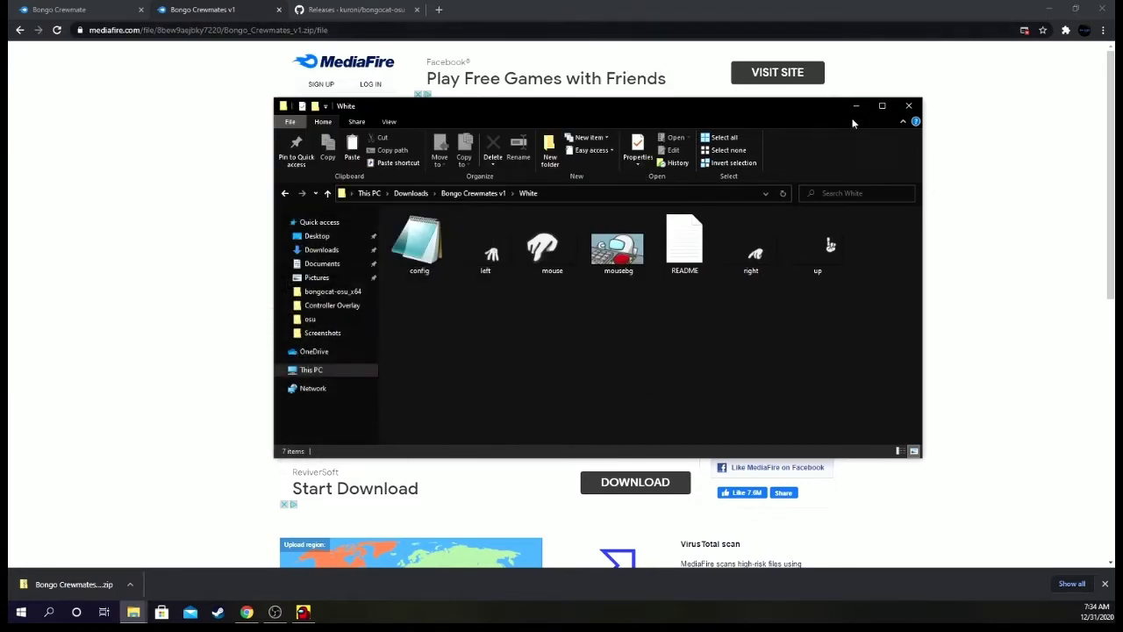
{"action": "left_click", "coordinate": [855, 105]}
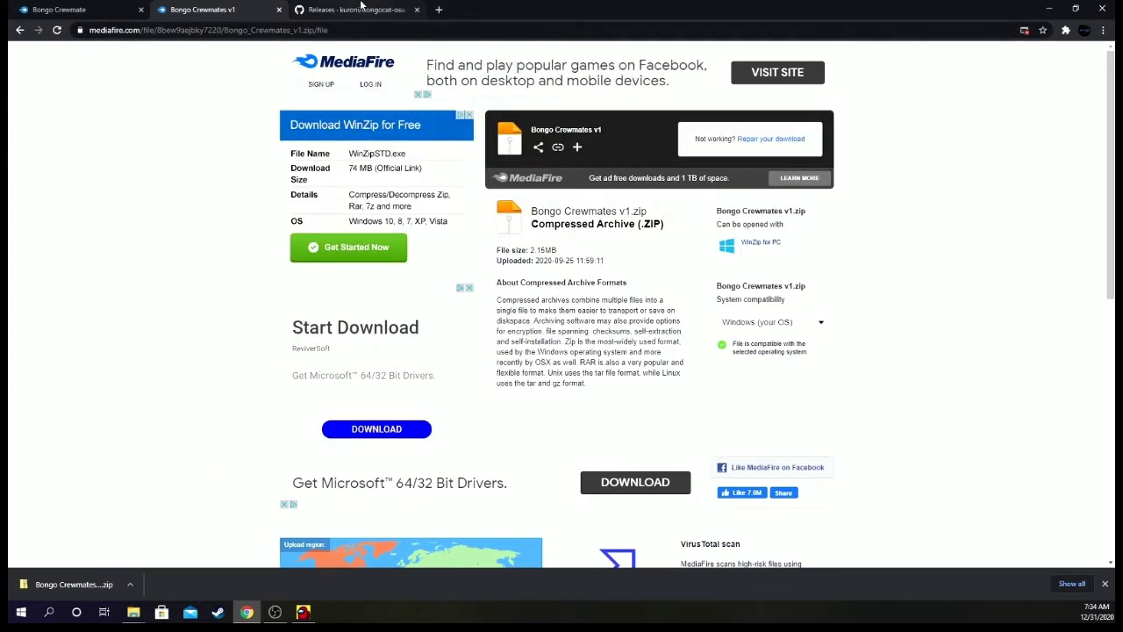
{"action": "left_click", "coordinate": [359, 8]}
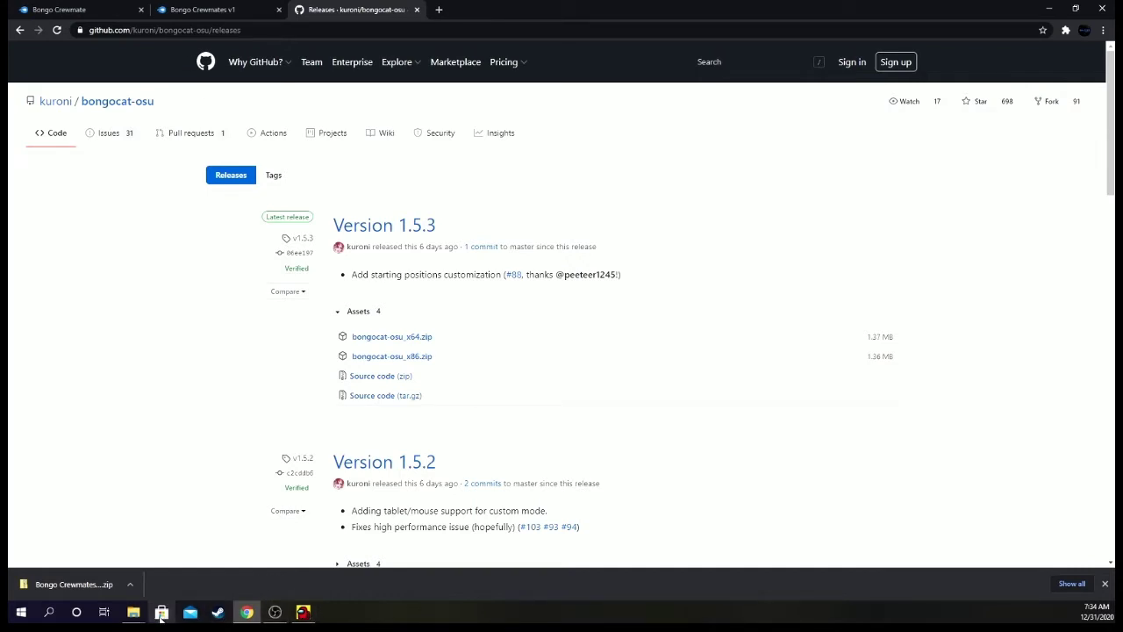
- Read the White folder's README in Notepad, then close it and minimize the folder
{"action": "mouse_move", "coordinate": [139, 616]}
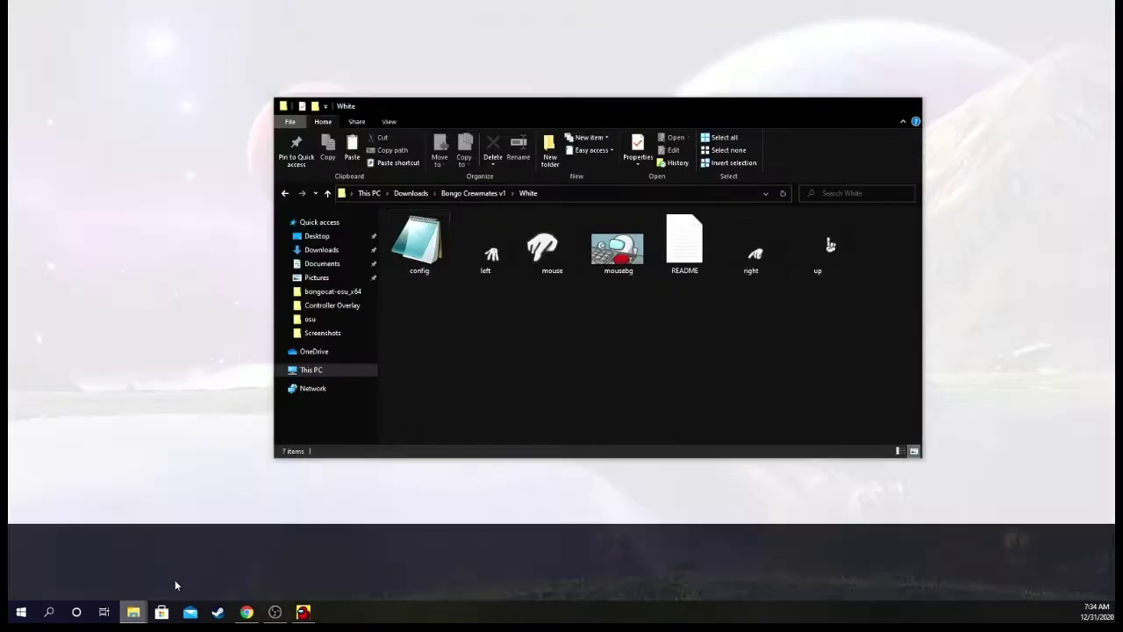
{"action": "left_click", "coordinate": [176, 584]}
{"action": "double_click", "coordinate": [683, 249]}
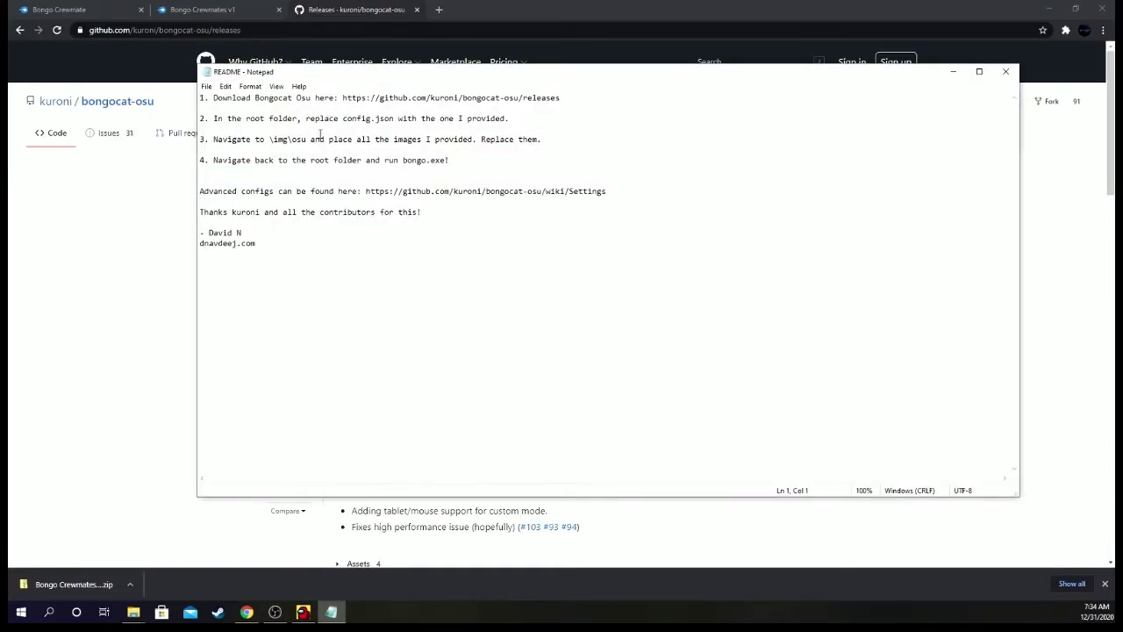
{"action": "left_click_drag", "start_coordinate": [369, 100], "coordinate": [561, 98]}
{"action": "left_click", "coordinate": [551, 99]}
{"action": "left_click", "coordinate": [1005, 71]}
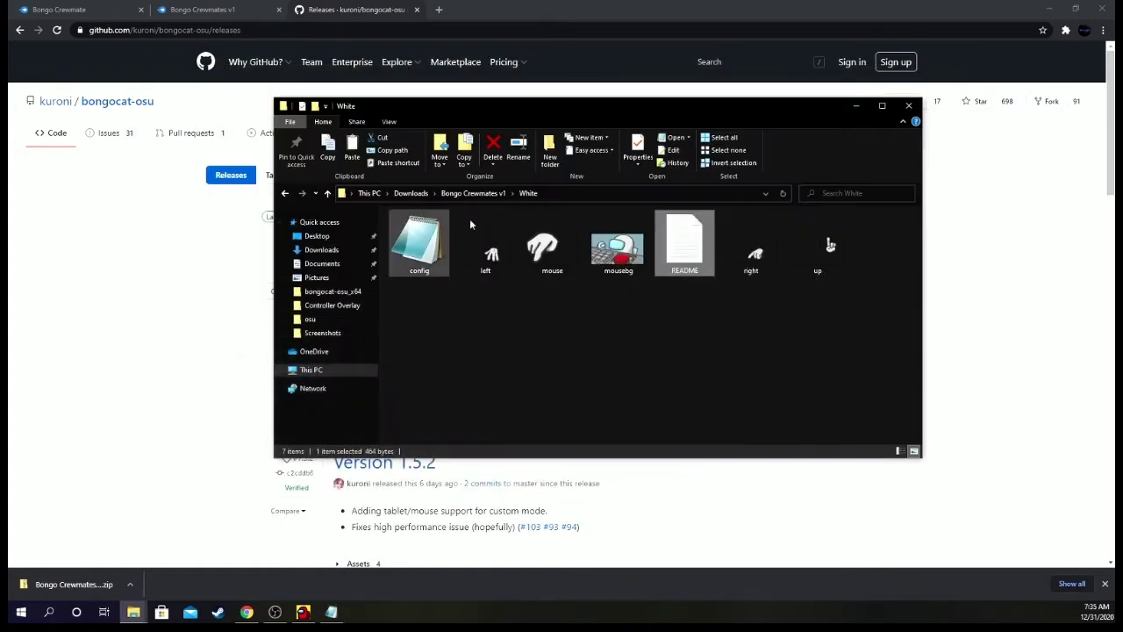
{"action": "left_click", "coordinate": [848, 106]}
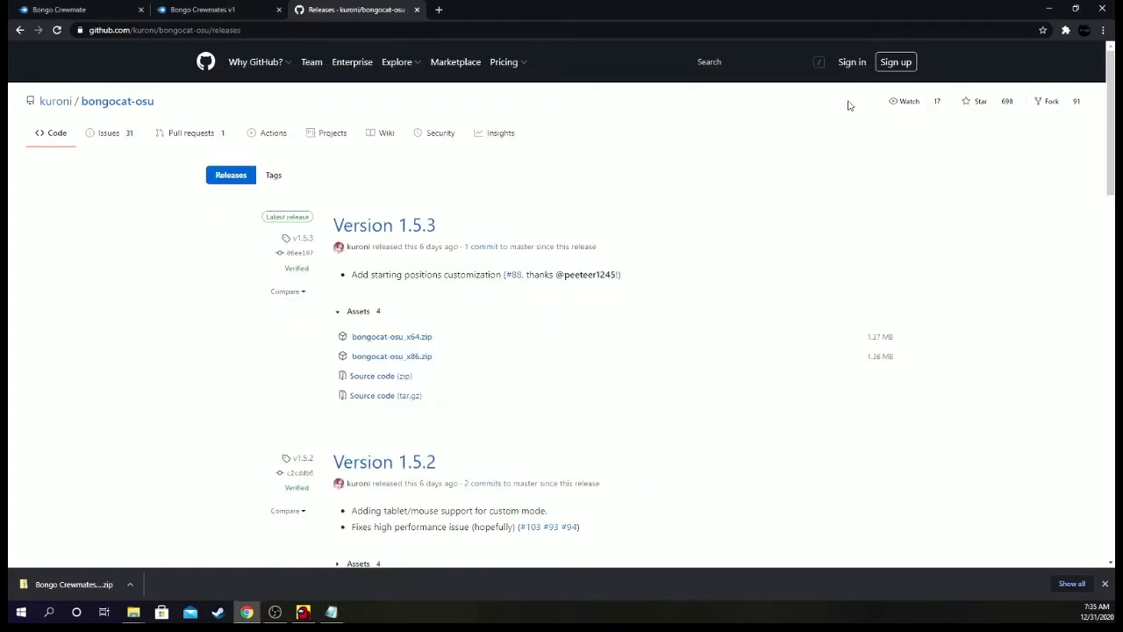
- Download bongocat-osu_x64.zip from GitHub and show it in the Downloads folder
{"action": "left_click", "coordinate": [400, 339]}
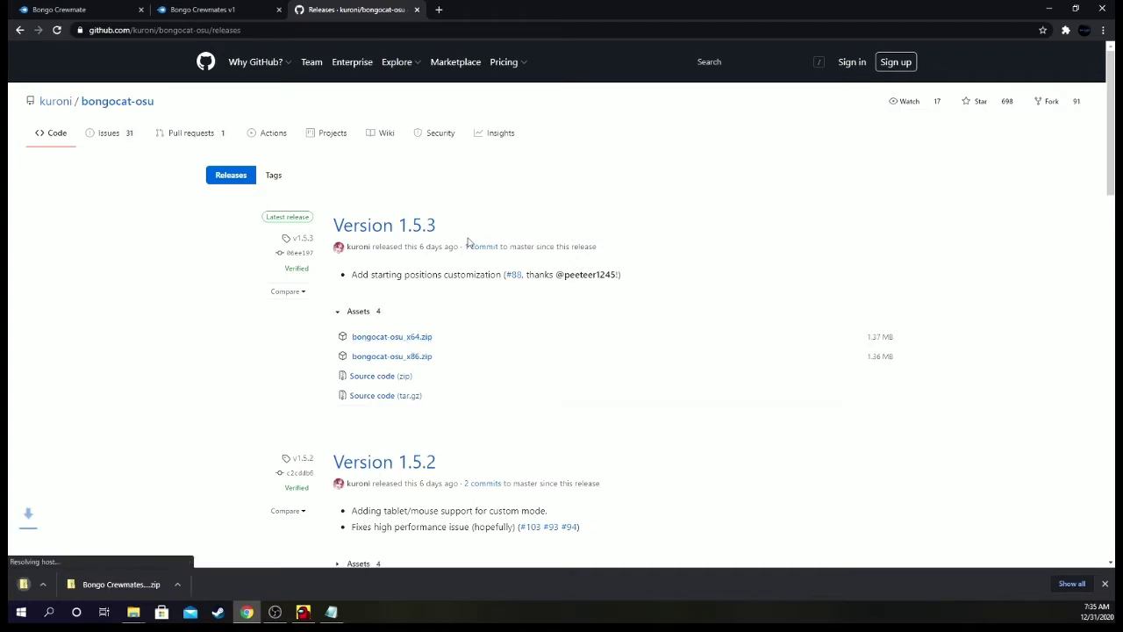
{"action": "left_click", "coordinate": [130, 584]}
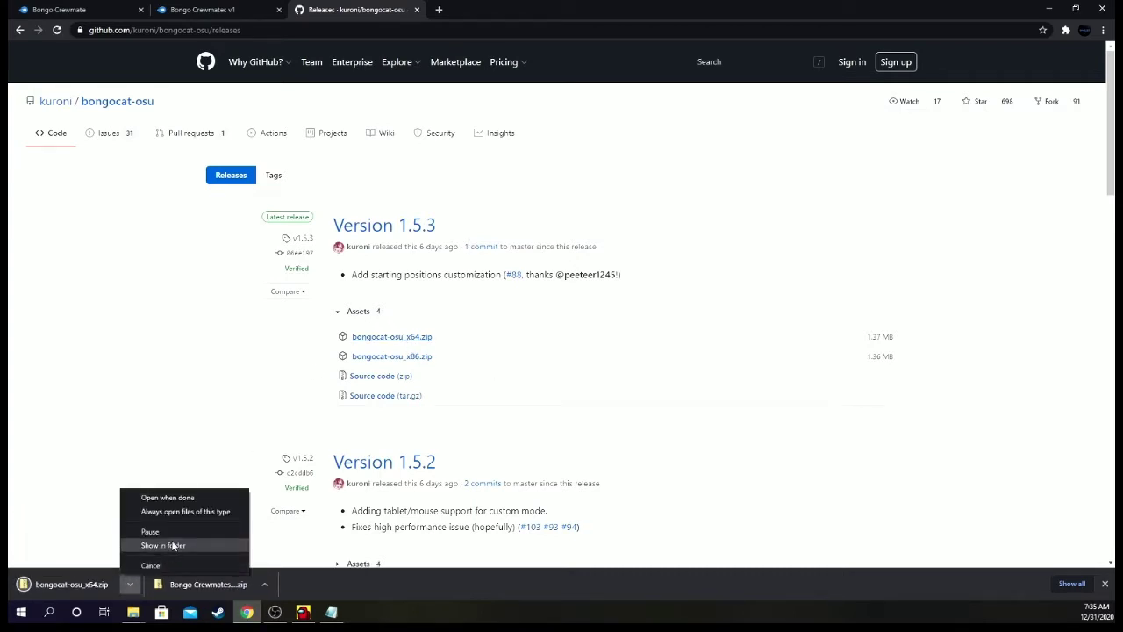
{"action": "left_click", "coordinate": [167, 545]}
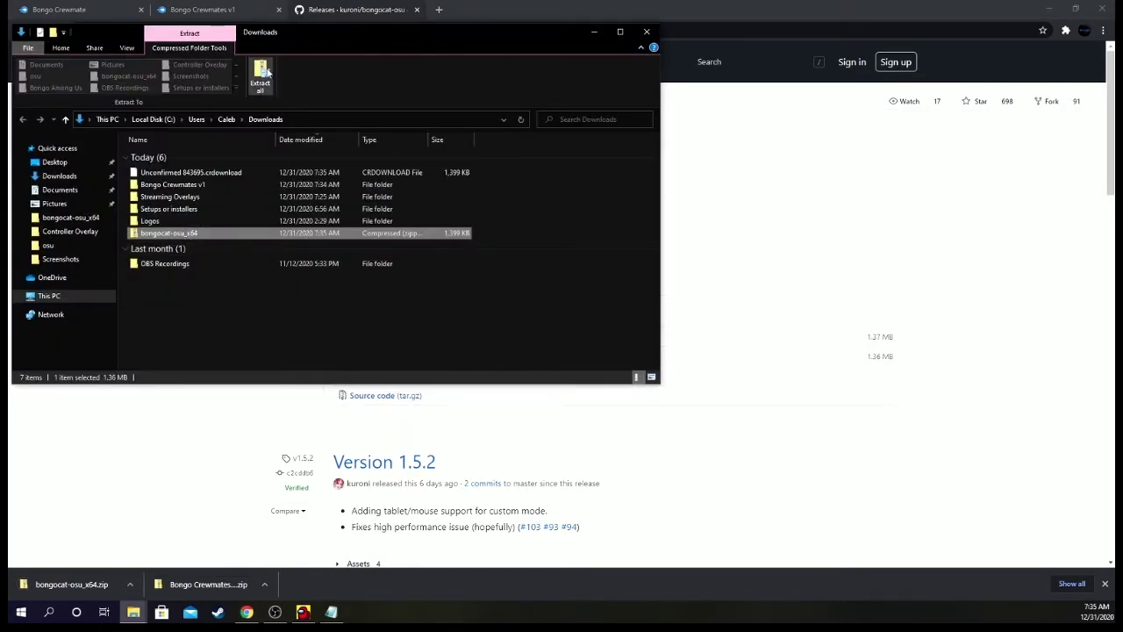
{"action": "left_click_drag", "start_coordinate": [298, 36], "coordinate": [426, 43]}
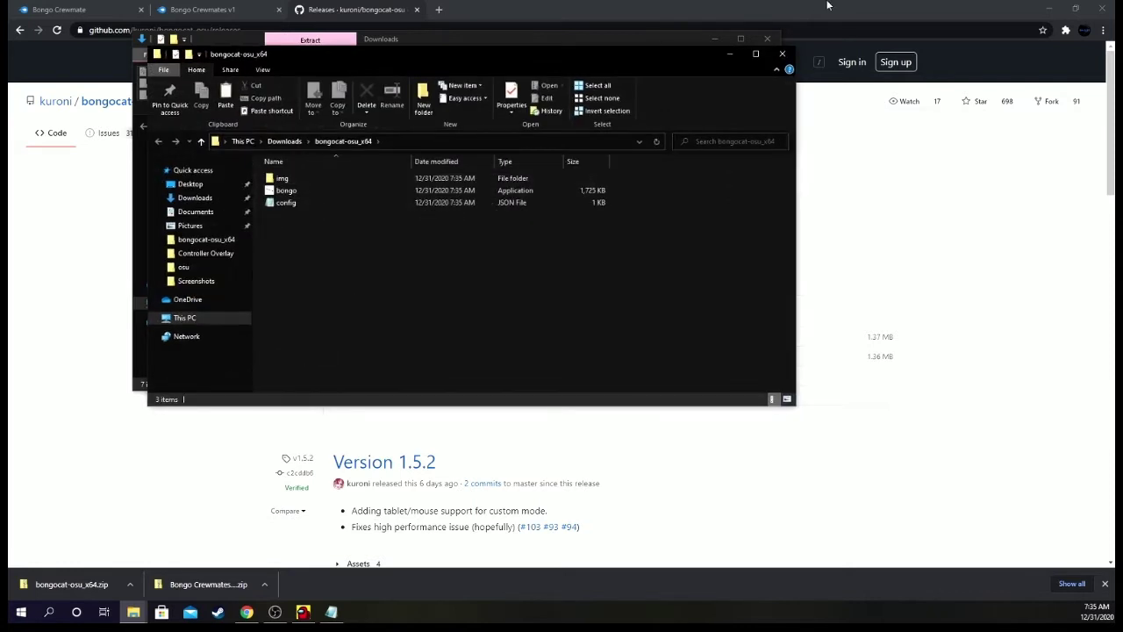
- Close the extracted bongocat-osu_x64 window and delete the bongocat-osu_x64 zip
{"action": "left_click", "coordinate": [784, 56]}
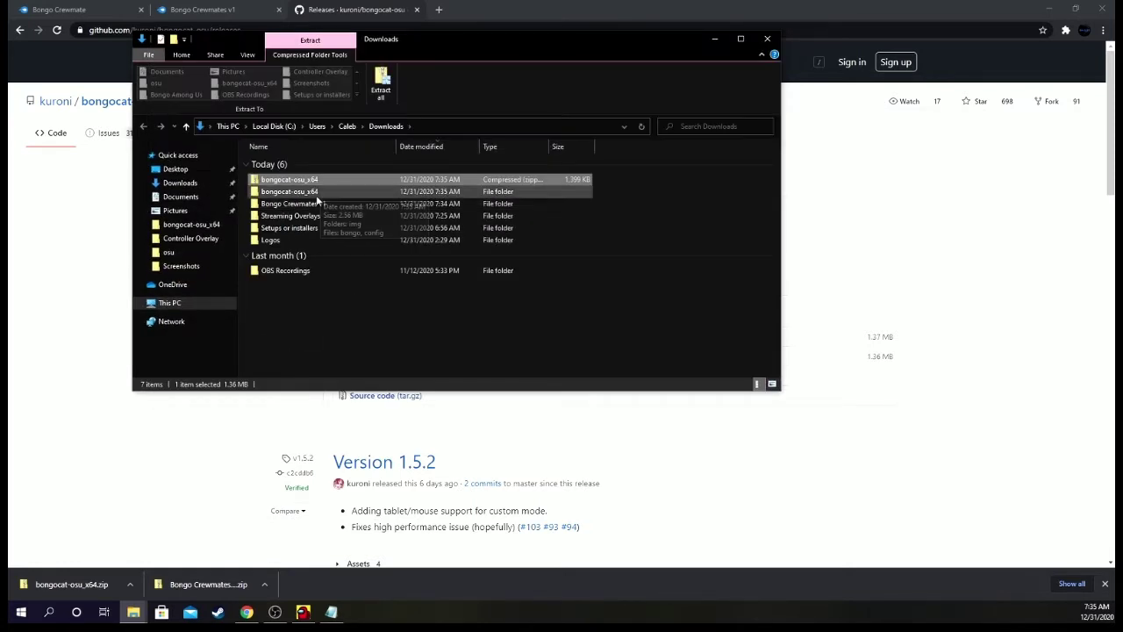
{"action": "right_click", "coordinate": [317, 181]}
{"action": "left_click", "coordinate": [350, 387]}
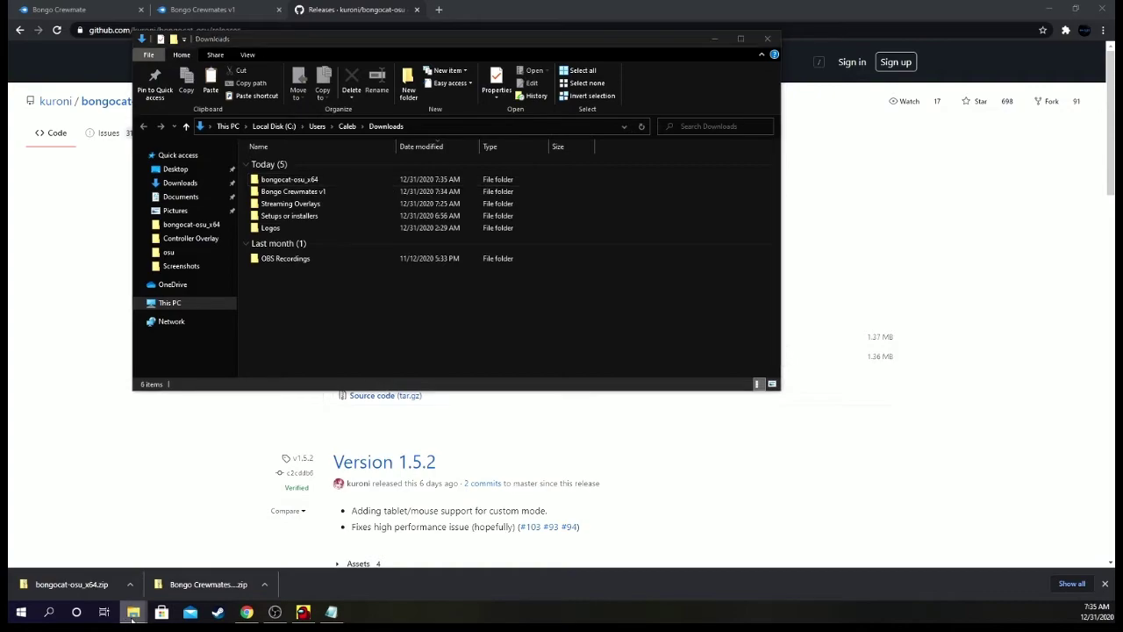
- Place the White and Downloads windows side by side and open bongocat-osu_x64
{"action": "mouse_move", "coordinate": [133, 612]}
{"action": "left_click", "coordinate": [171, 574]}
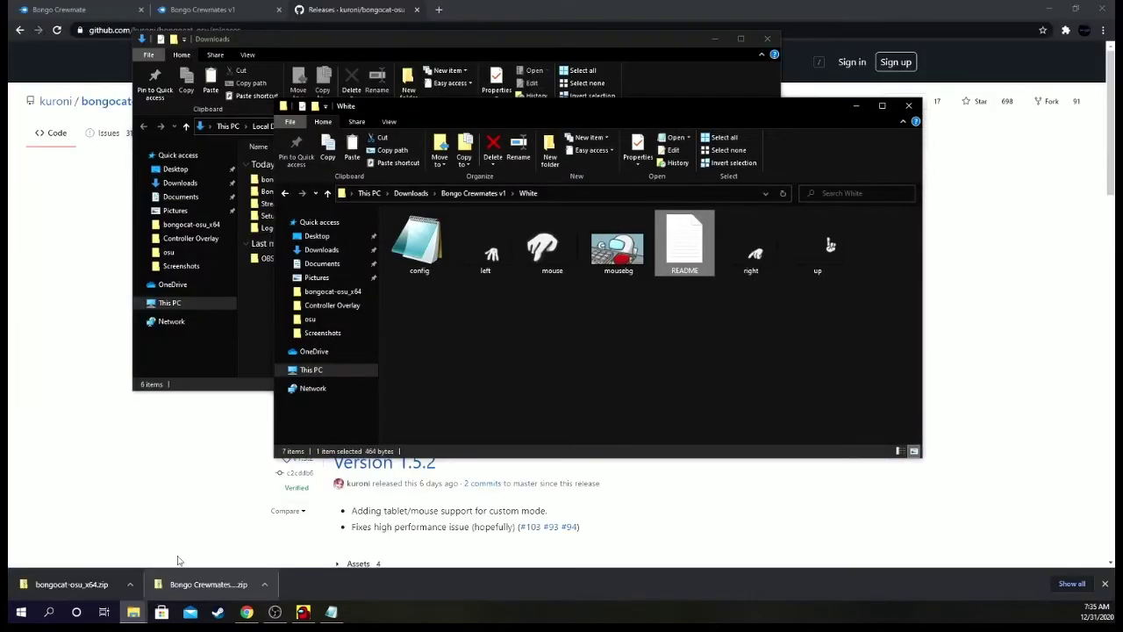
{"action": "left_click_drag", "start_coordinate": [501, 106], "coordinate": [762, 105]}
{"action": "left_click_drag", "start_coordinate": [498, 38], "coordinate": [381, 92]}
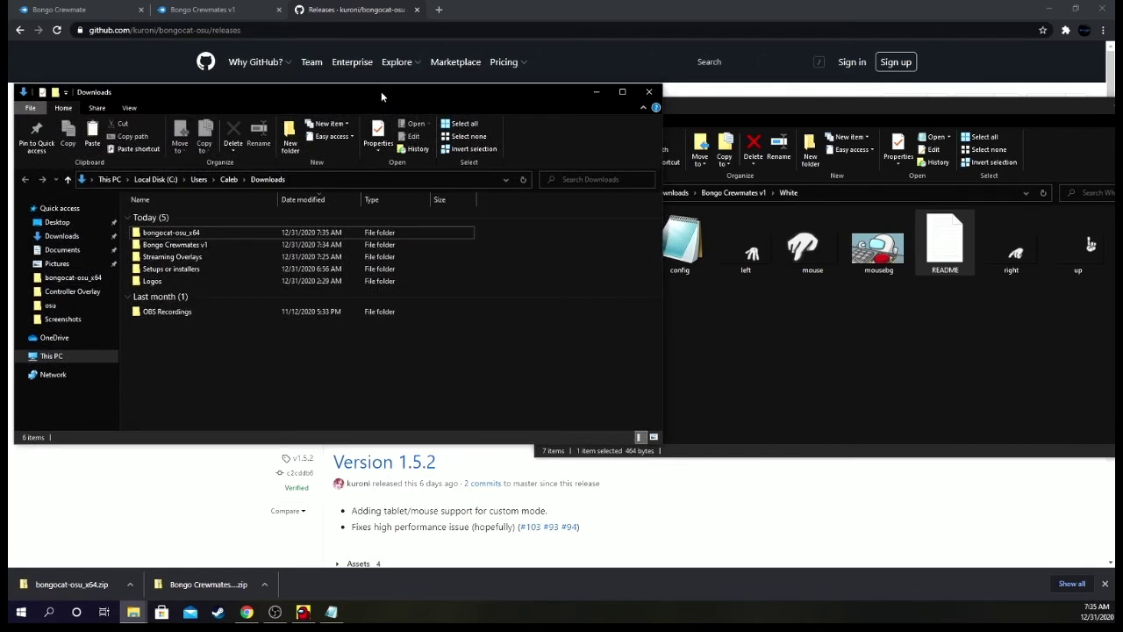
{"action": "double_click", "coordinate": [226, 230]}
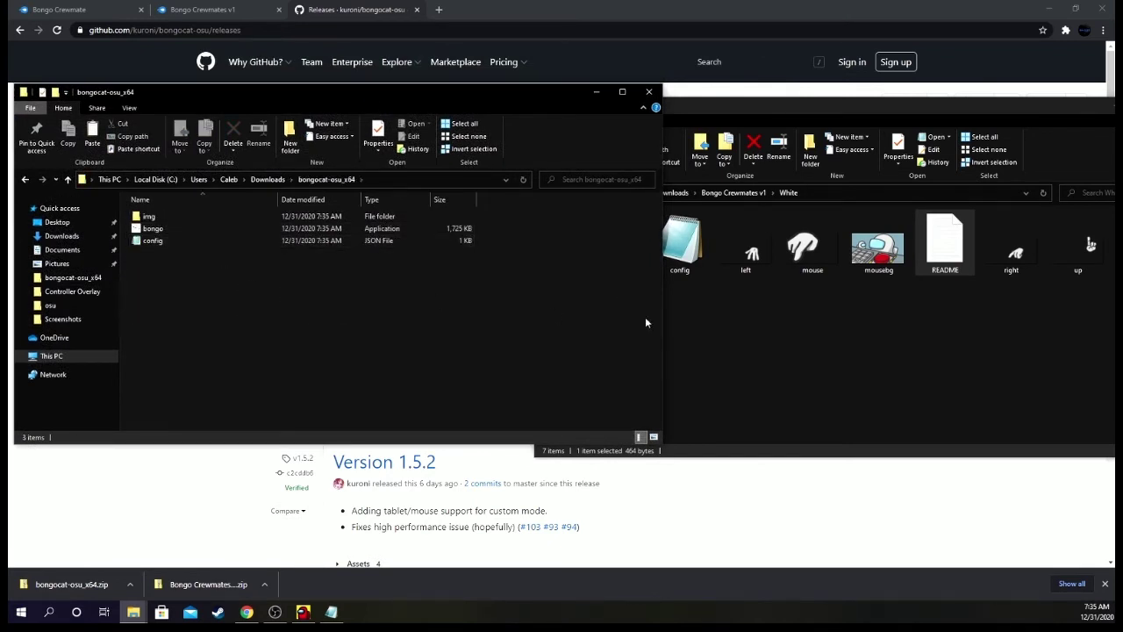
- Replace bongocat-osu_x64's config.json with the crewmate config, then open the img folder
{"action": "left_click", "coordinate": [693, 248]}
{"action": "left_click_drag", "start_coordinate": [693, 249], "coordinate": [213, 336]}
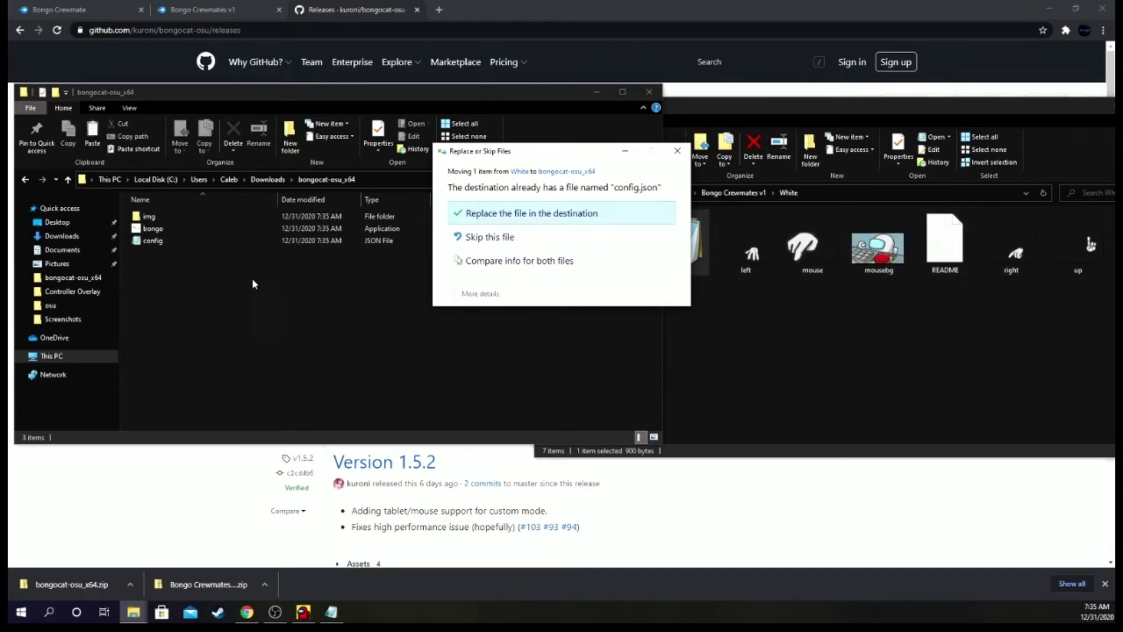
{"action": "left_click", "coordinate": [525, 215]}
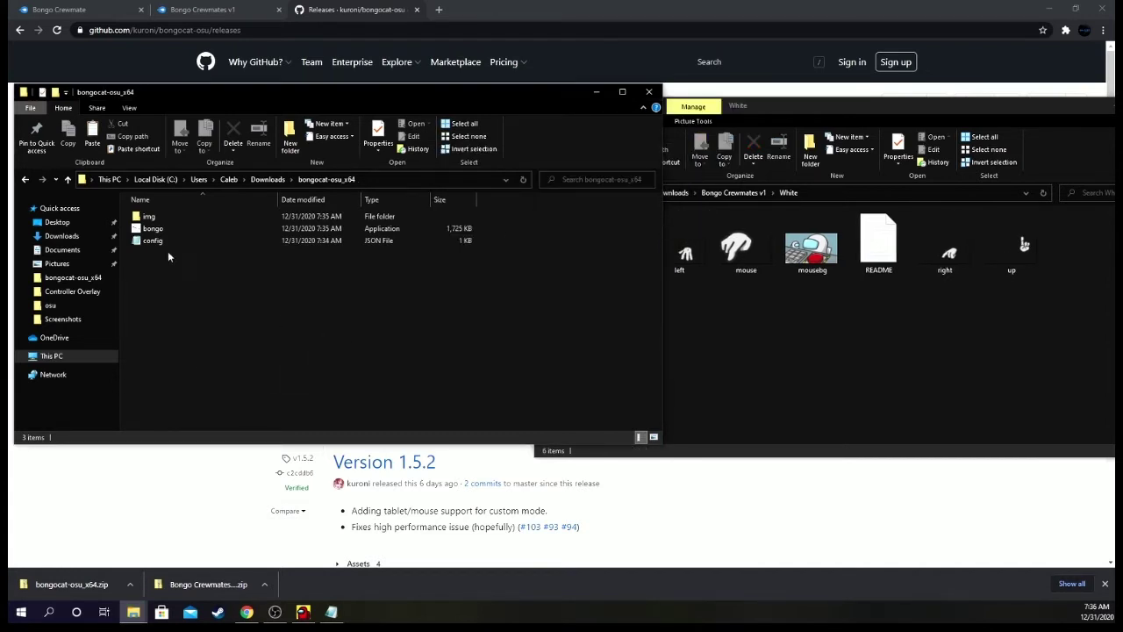
{"action": "double_click", "coordinate": [169, 216]}
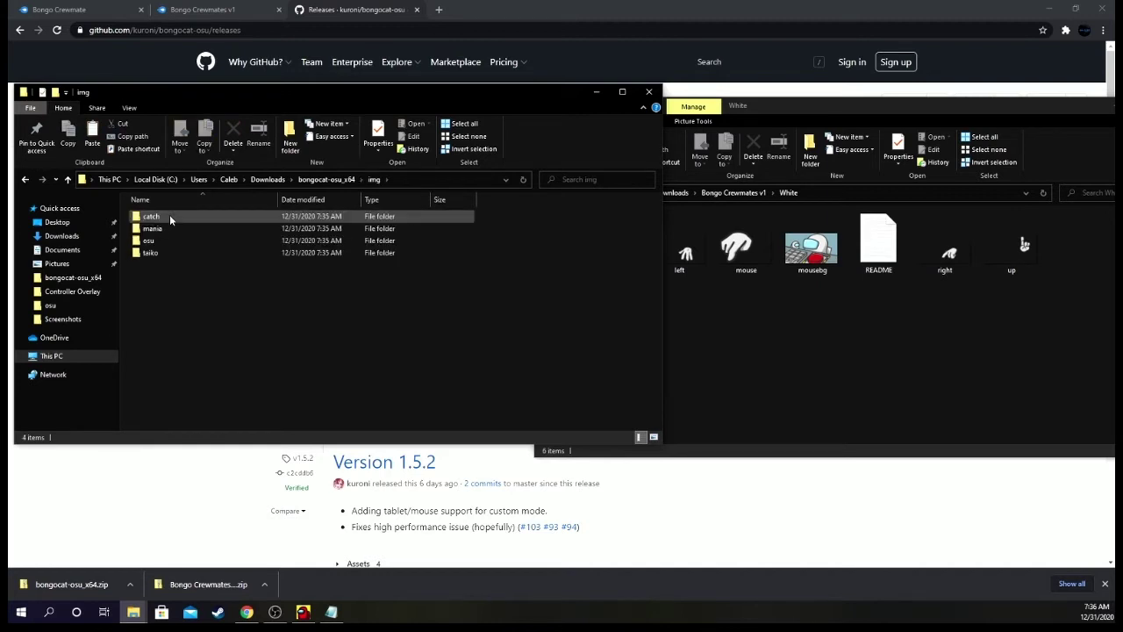
- Move all six crewmate images from White into img\osu, replacing the existing ones
{"action": "left_click", "coordinate": [168, 242]}
{"action": "double_click", "coordinate": [167, 242]}
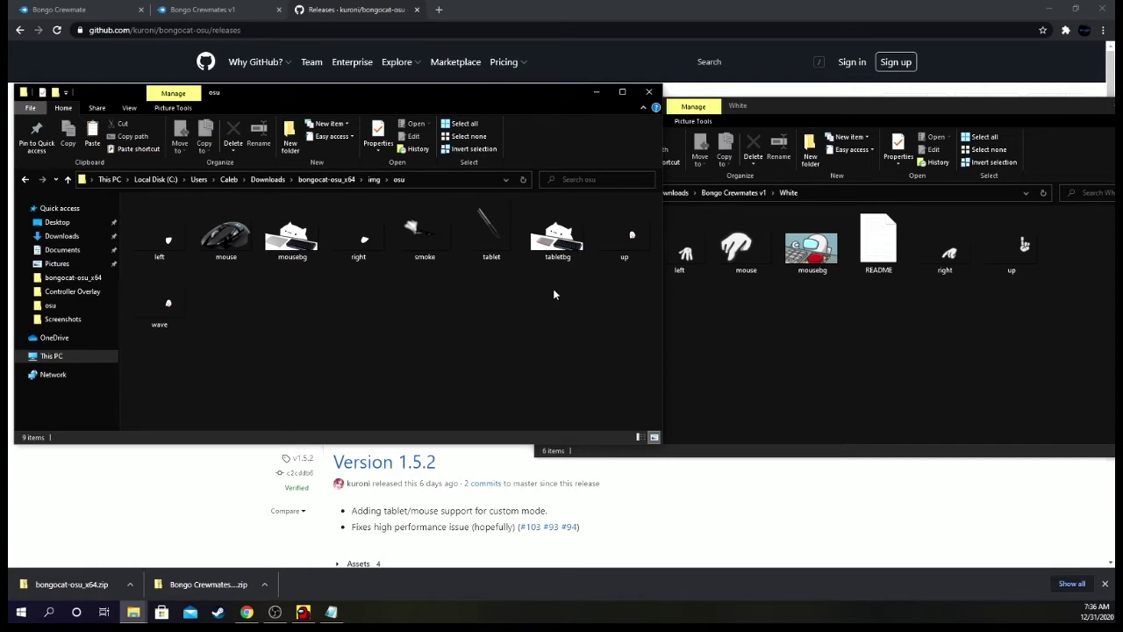
{"action": "left_click_drag", "start_coordinate": [893, 121], "coordinate": [802, 125]}
{"action": "left_click_drag", "start_coordinate": [1009, 276], "coordinate": [553, 249]}
{"action": "left_click_drag", "start_coordinate": [656, 250], "coordinate": [274, 369]}
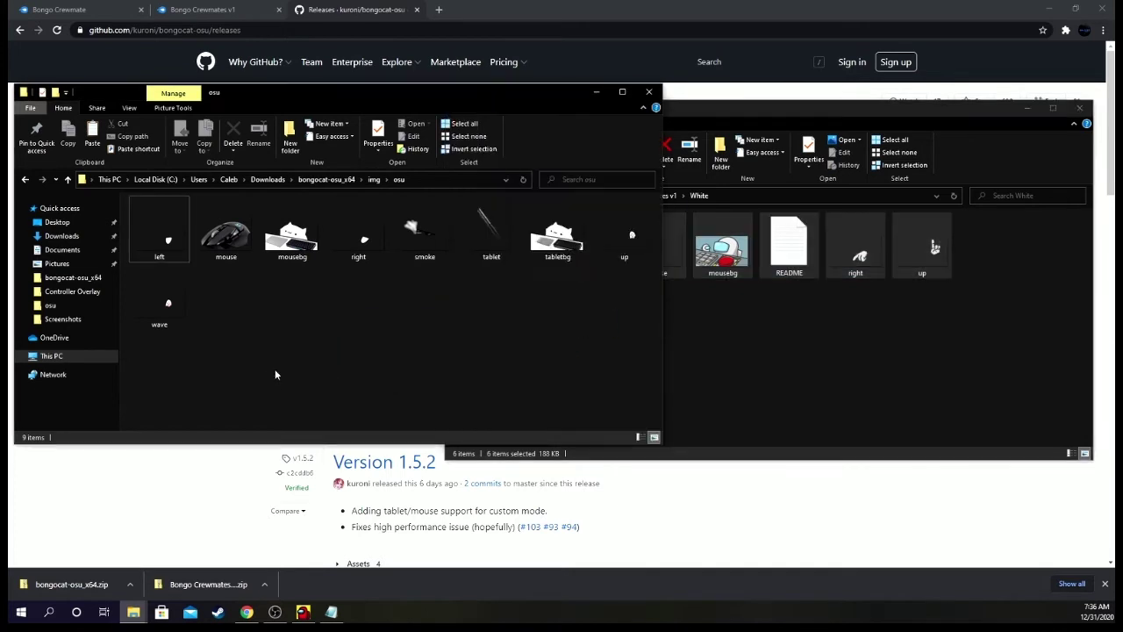
{"action": "left_click", "coordinate": [572, 221]}
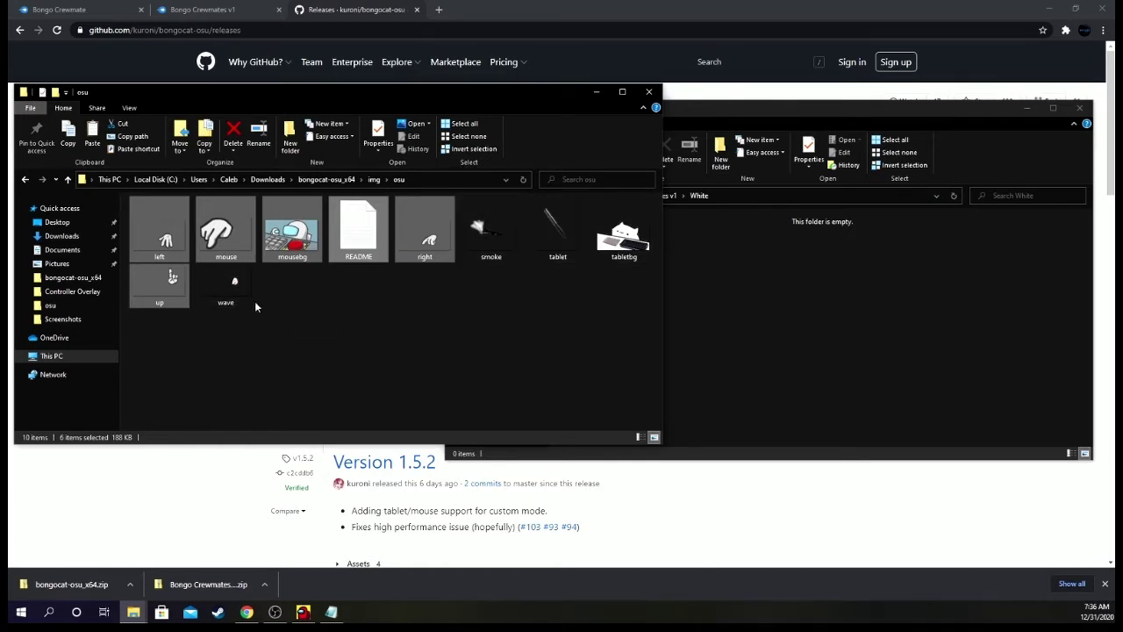
- Deselect the images and navigate back to the bongocat-osu_x64 folder
{"action": "left_click", "coordinate": [540, 333]}
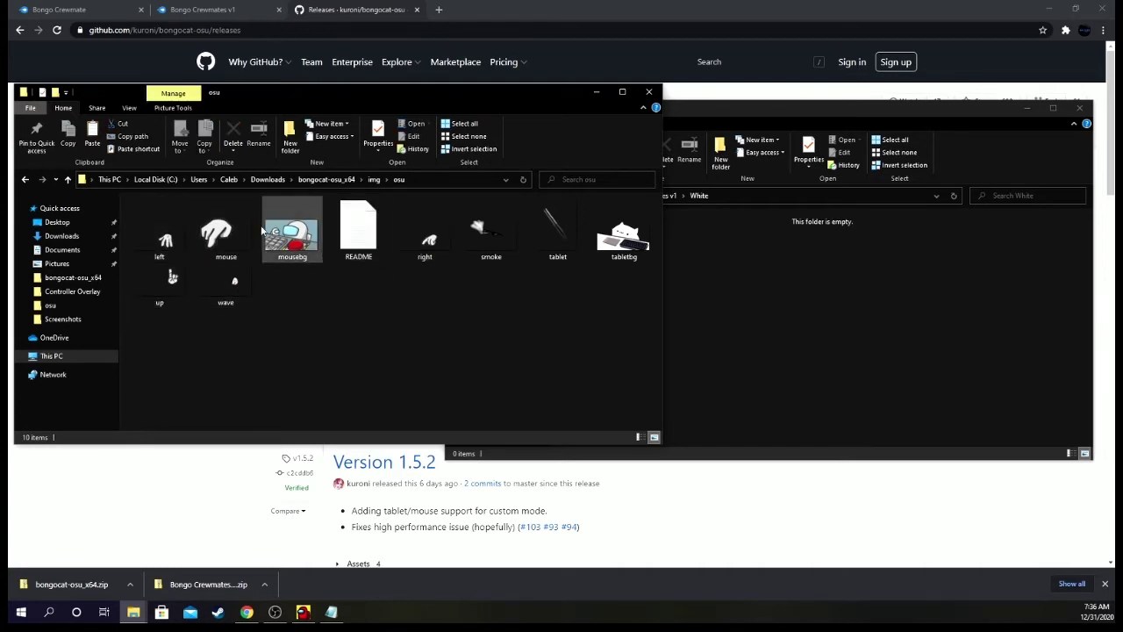
{"action": "left_click", "coordinate": [267, 179]}
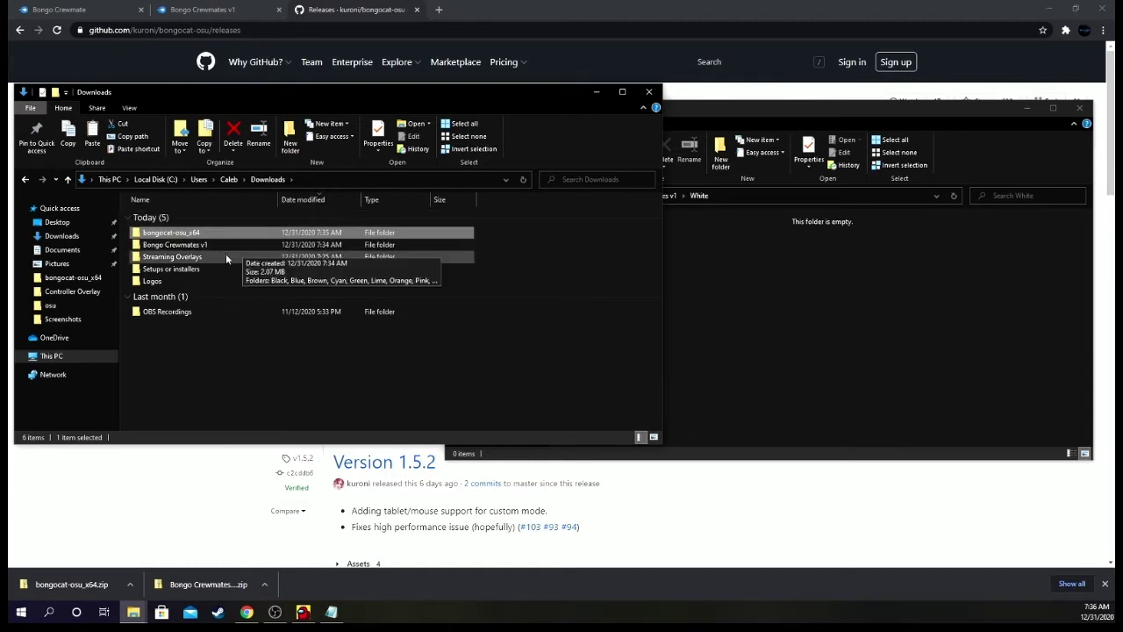
{"action": "double_click", "coordinate": [195, 234]}
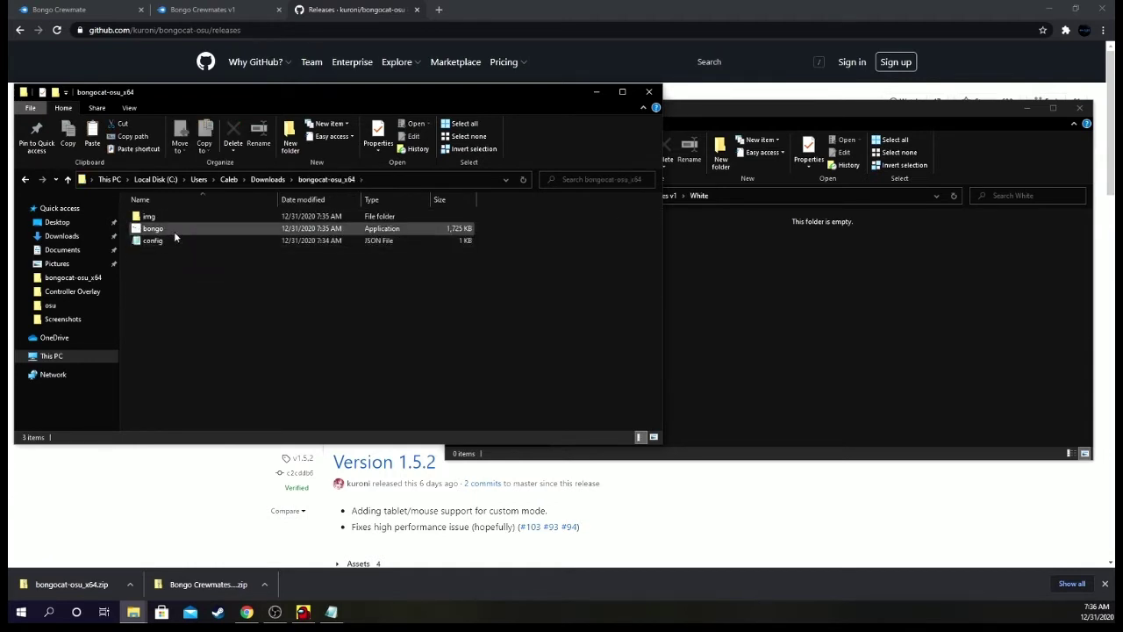
{"action": "double_click", "coordinate": [174, 231]}
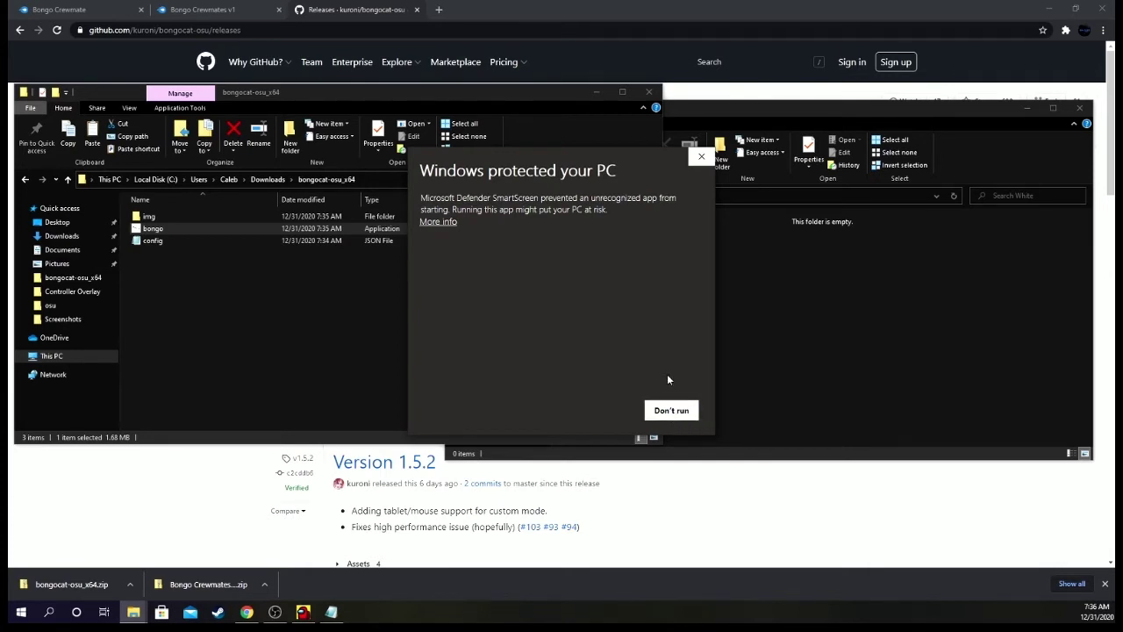
{"action": "left_click", "coordinate": [441, 221]}
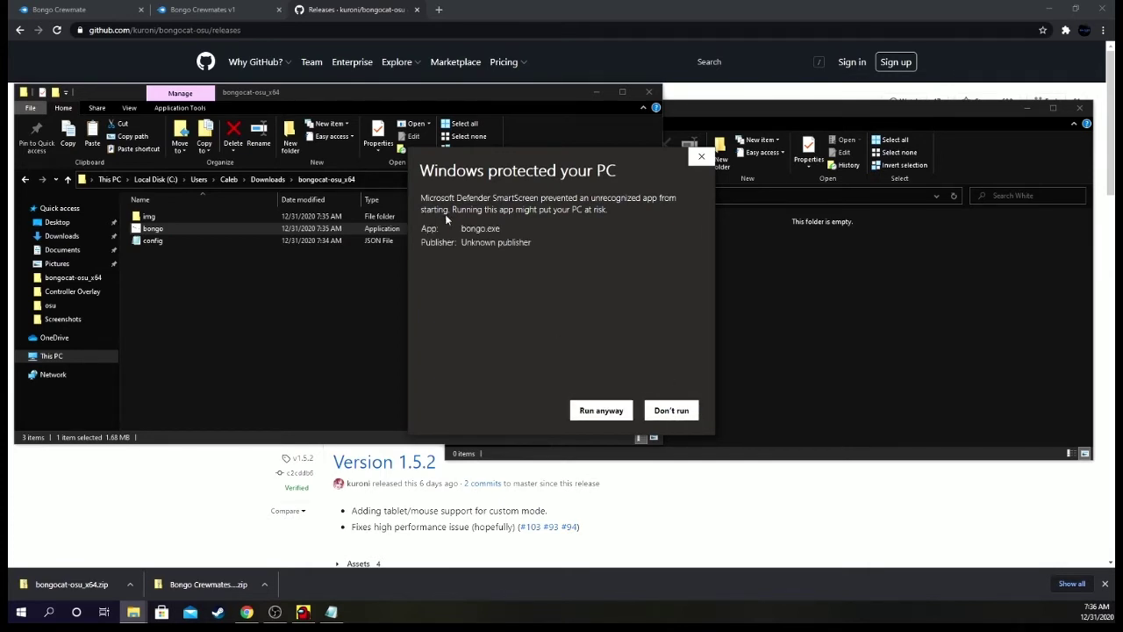
{"action": "left_click", "coordinate": [599, 409]}
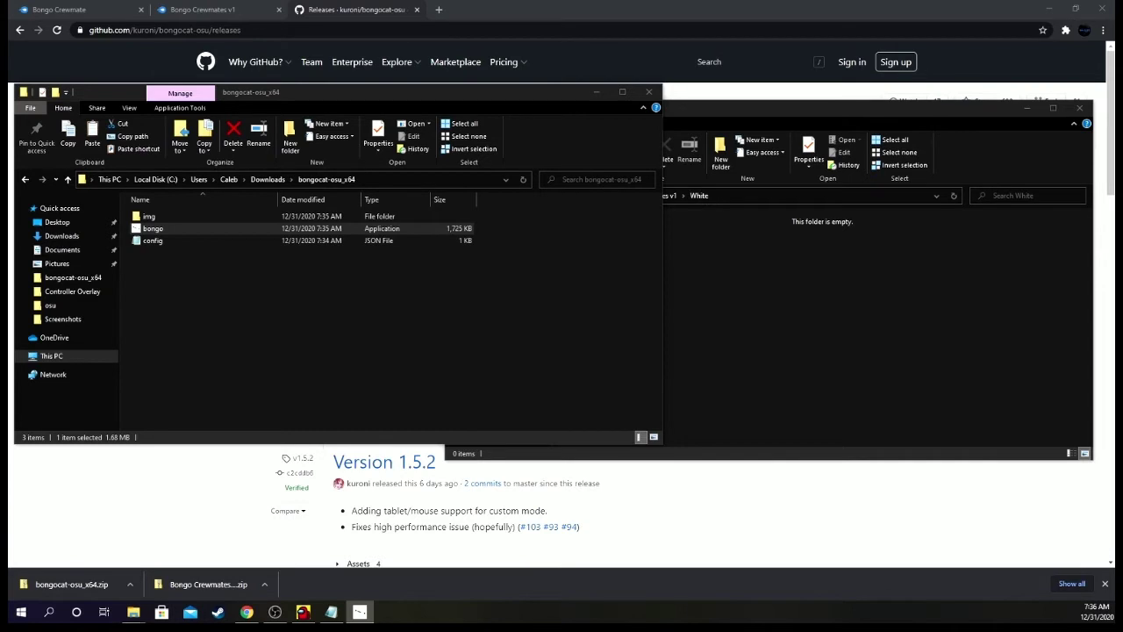
{"action": "left_click_drag", "start_coordinate": [557, 206], "coordinate": [739, 171]}
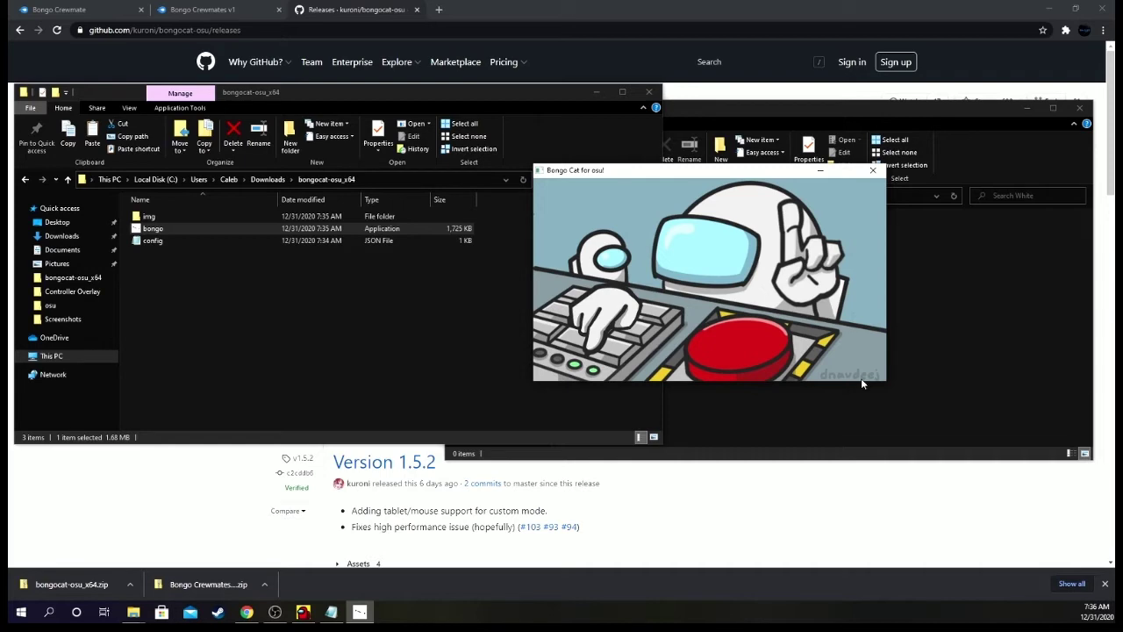
{"action": "left_click", "coordinate": [872, 172]}
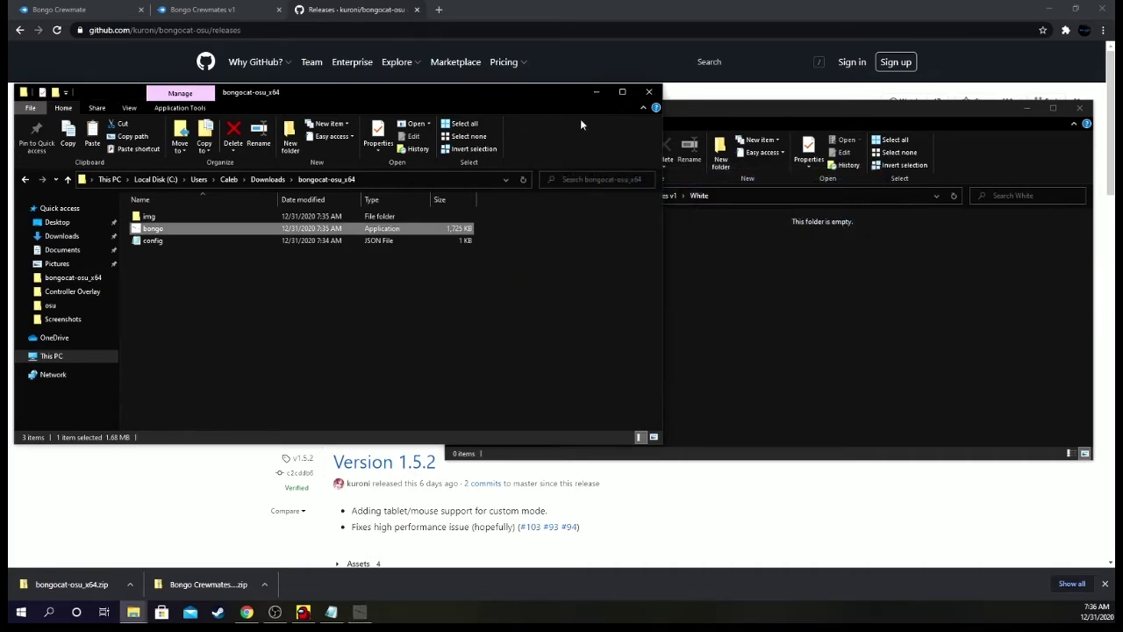
{"action": "left_click", "coordinate": [597, 91]}
- Close the remaining folder window and search the web for inkscape in a new tab
{"action": "left_click", "coordinate": [1026, 107]}
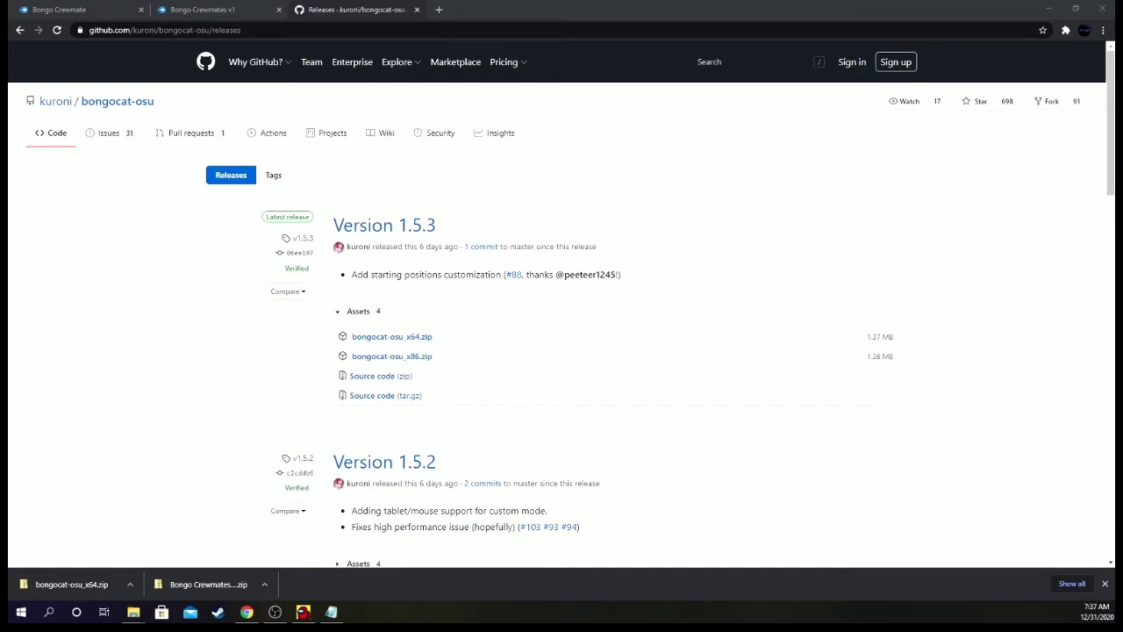
{"action": "left_click", "coordinate": [439, 9]}
{"action": "type", "text": "inkscape"}
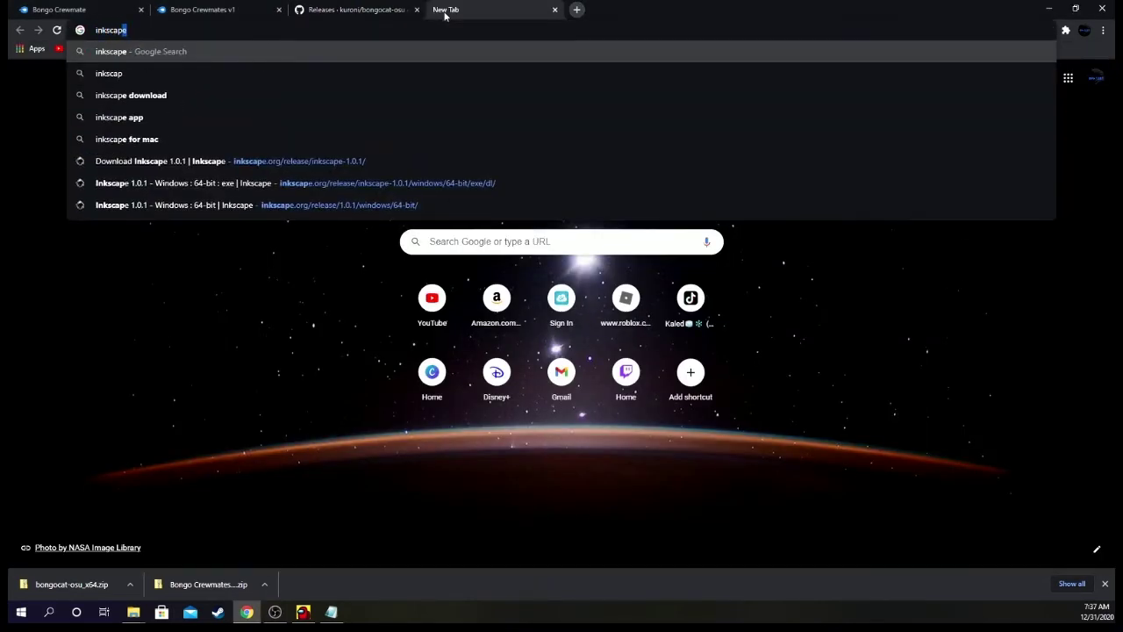
{"action": "type", "text": "\\"}
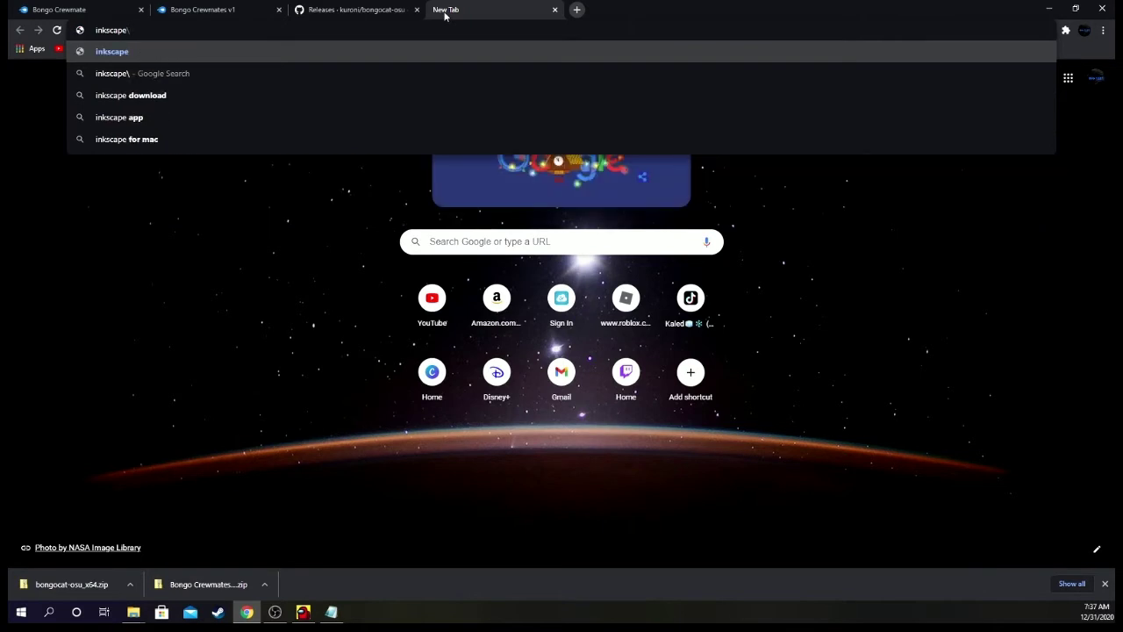
{"action": "key", "text": "BackSpace"}
{"action": "key", "text": "Return"}
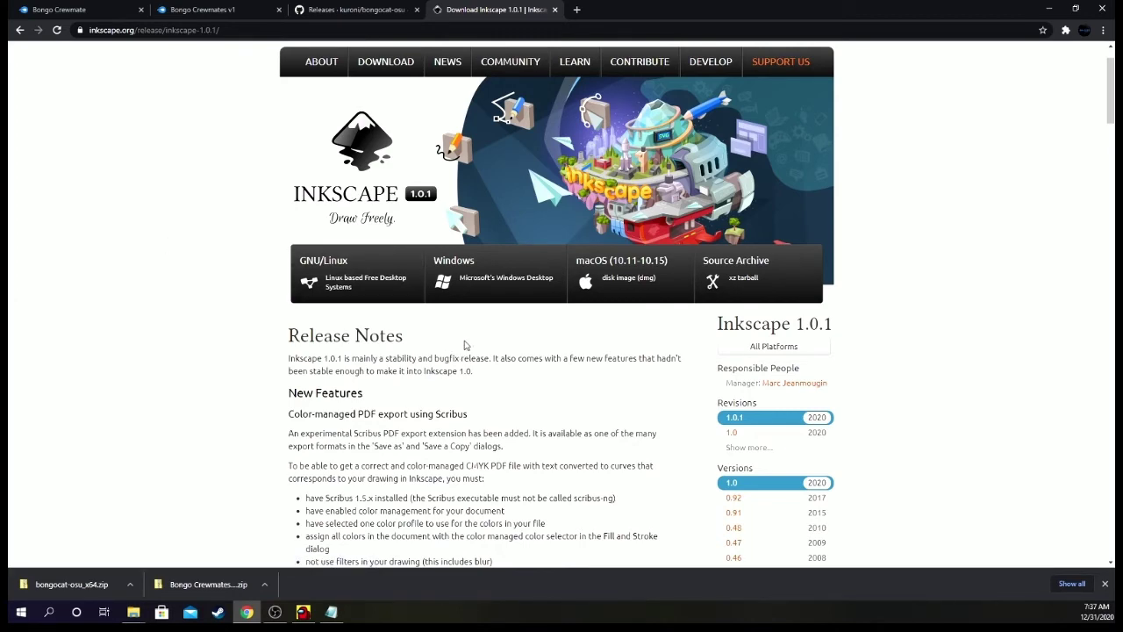
- Download the Inkscape 1.0.1 64-bit Windows .exe installer
{"action": "left_click", "coordinate": [487, 287]}
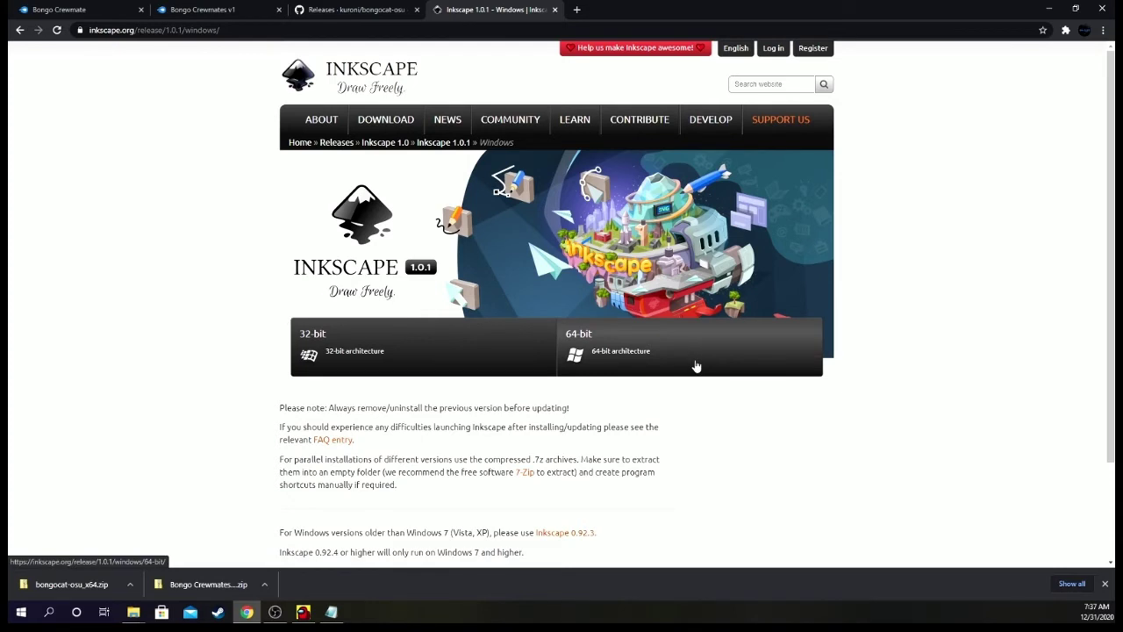
{"action": "left_click", "coordinate": [663, 366]}
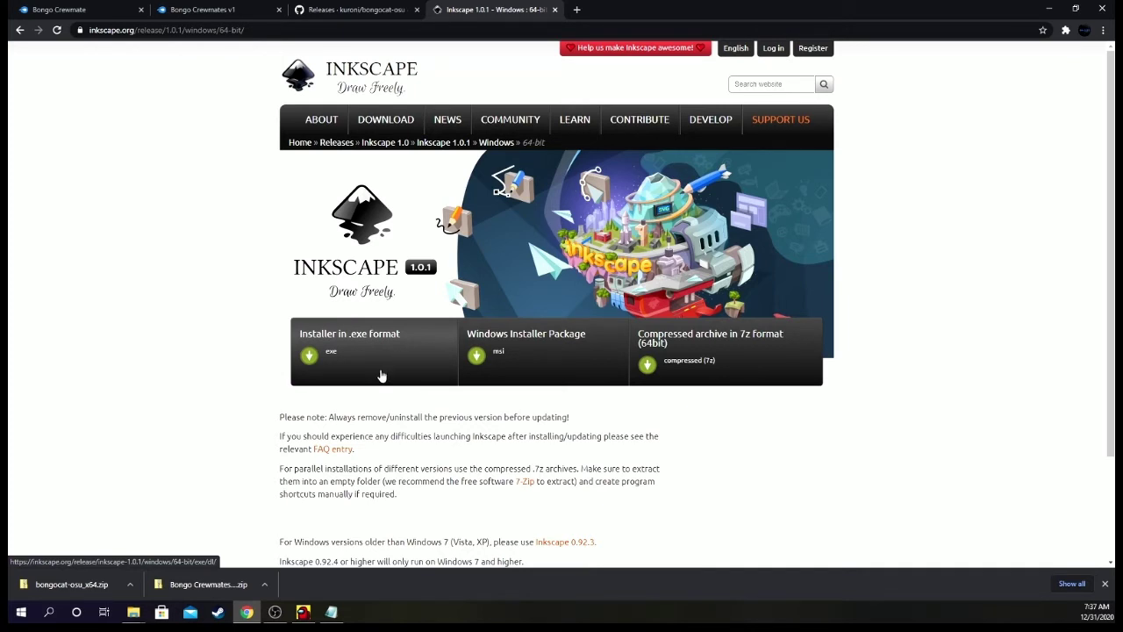
{"action": "left_click", "coordinate": [382, 375]}
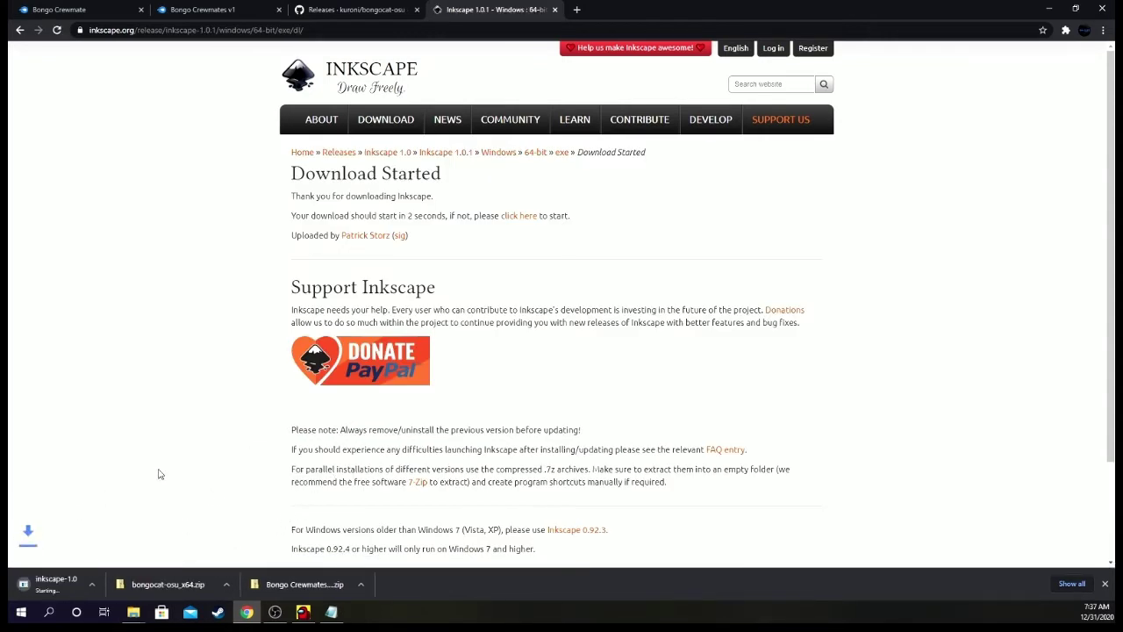
{"action": "left_click", "coordinate": [130, 583]}
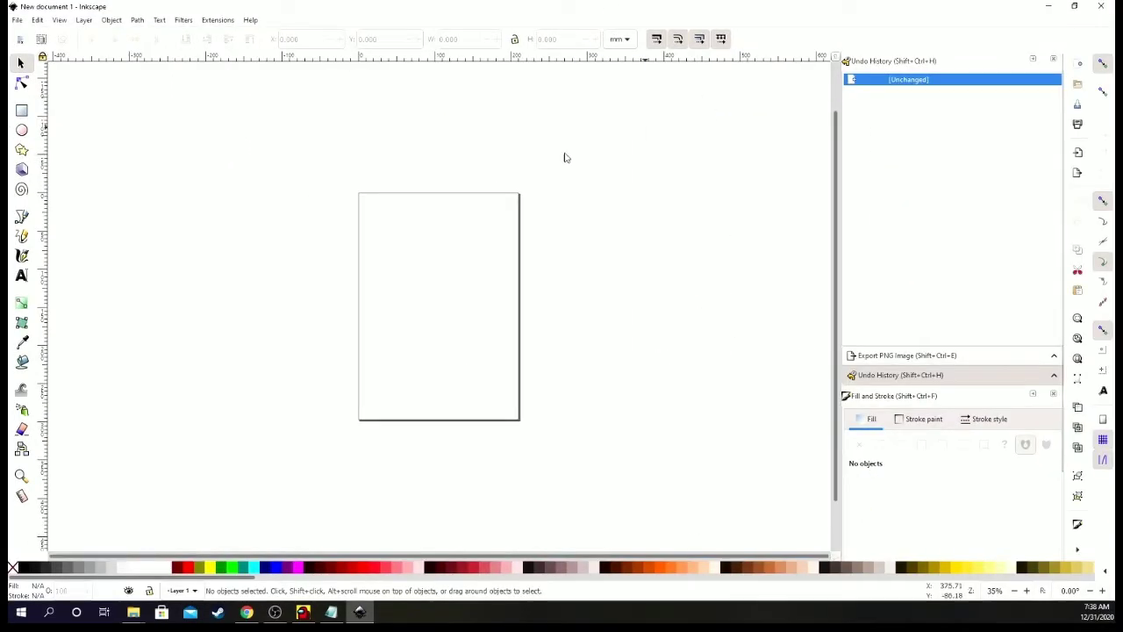
- Open mousebg from Downloads\bongocat-osu_x64\img\osu via File > Open and maximize Inkscape
{"action": "left_click", "coordinate": [18, 20]}
{"action": "mouse_move", "coordinate": [36, 19]}
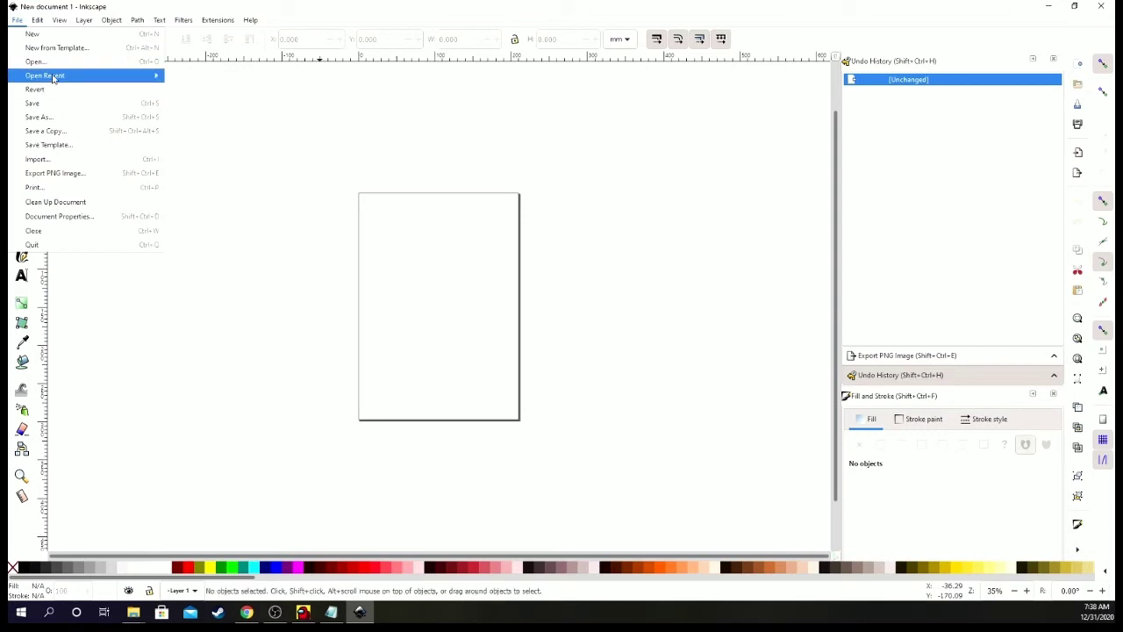
{"action": "left_click", "coordinate": [49, 62]}
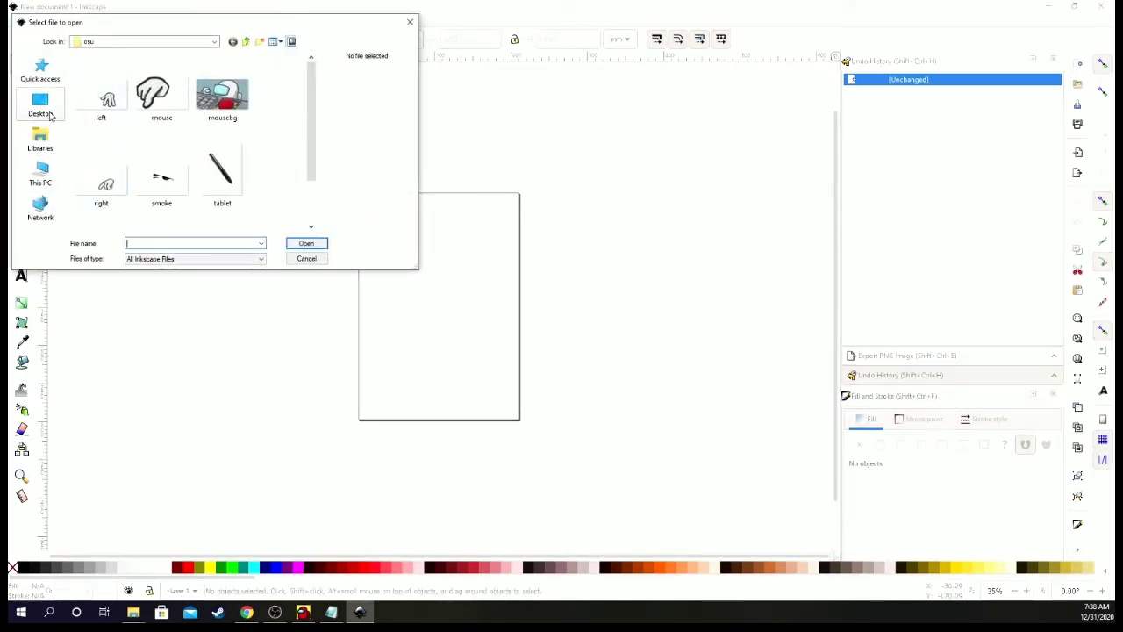
{"action": "left_click", "coordinate": [40, 174]}
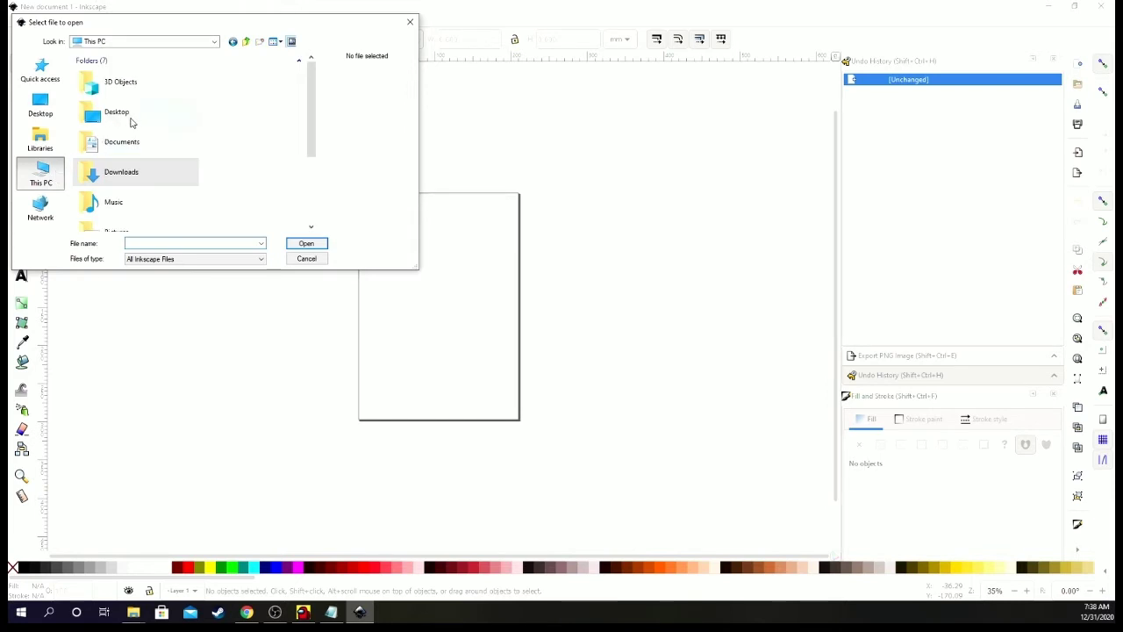
{"action": "double_click", "coordinate": [132, 174]}
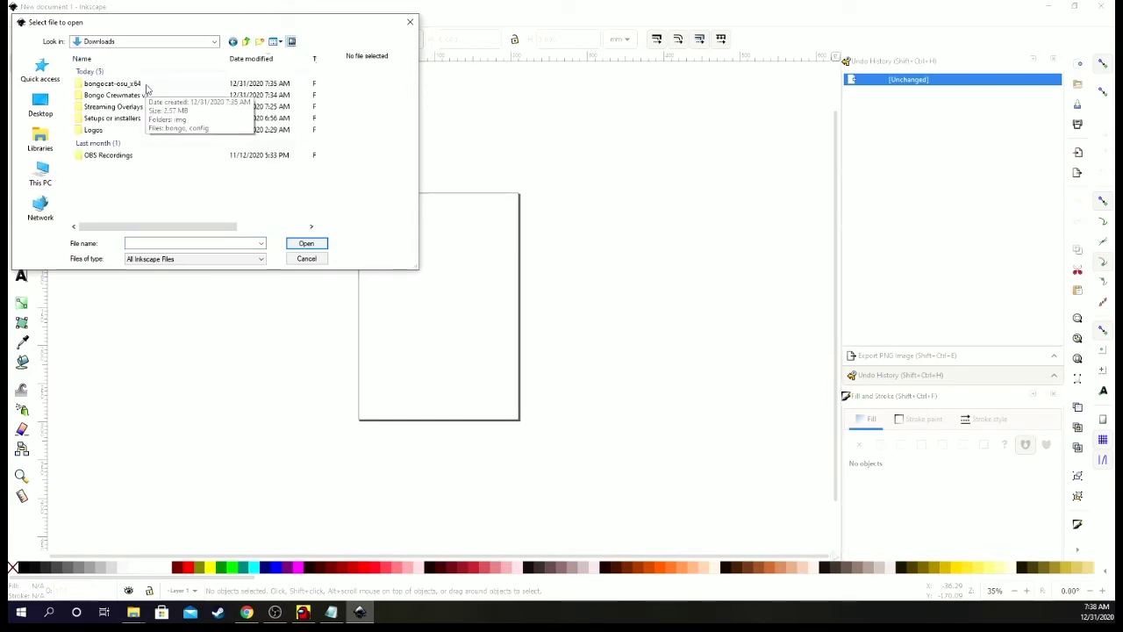
{"action": "double_click", "coordinate": [114, 83]}
{"action": "double_click", "coordinate": [121, 76]}
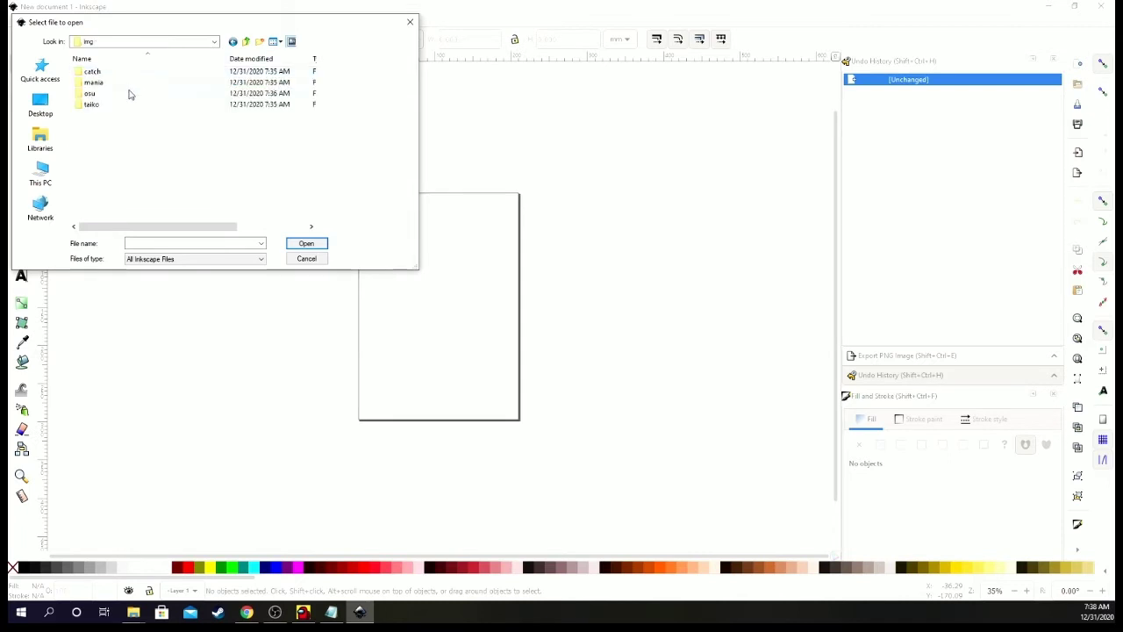
{"action": "double_click", "coordinate": [107, 93]}
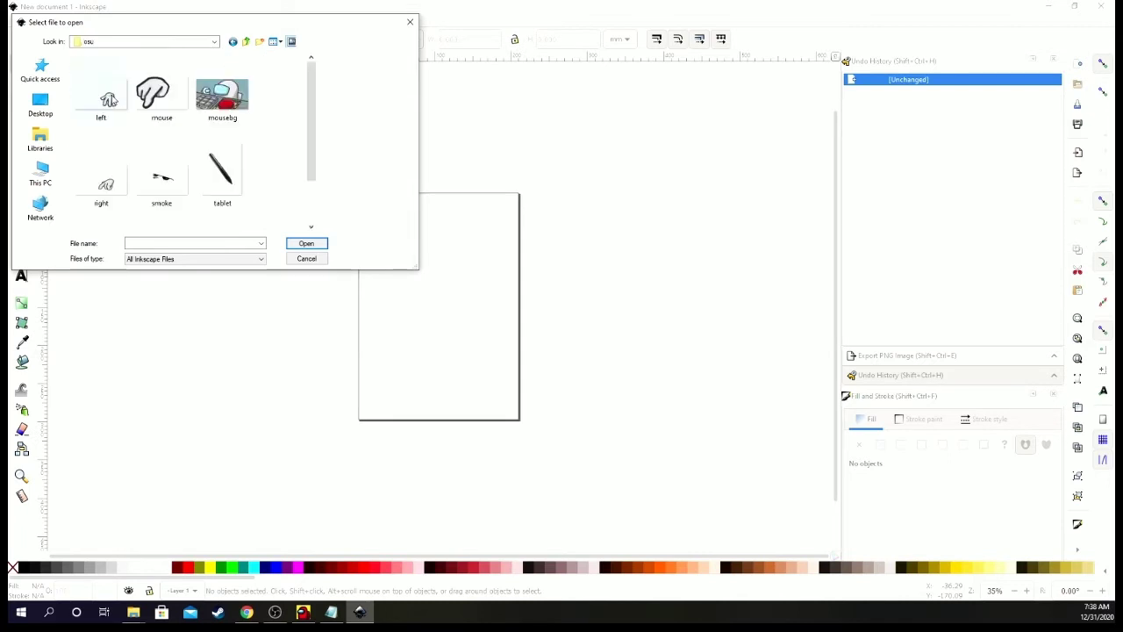
{"action": "left_click", "coordinate": [235, 114]}
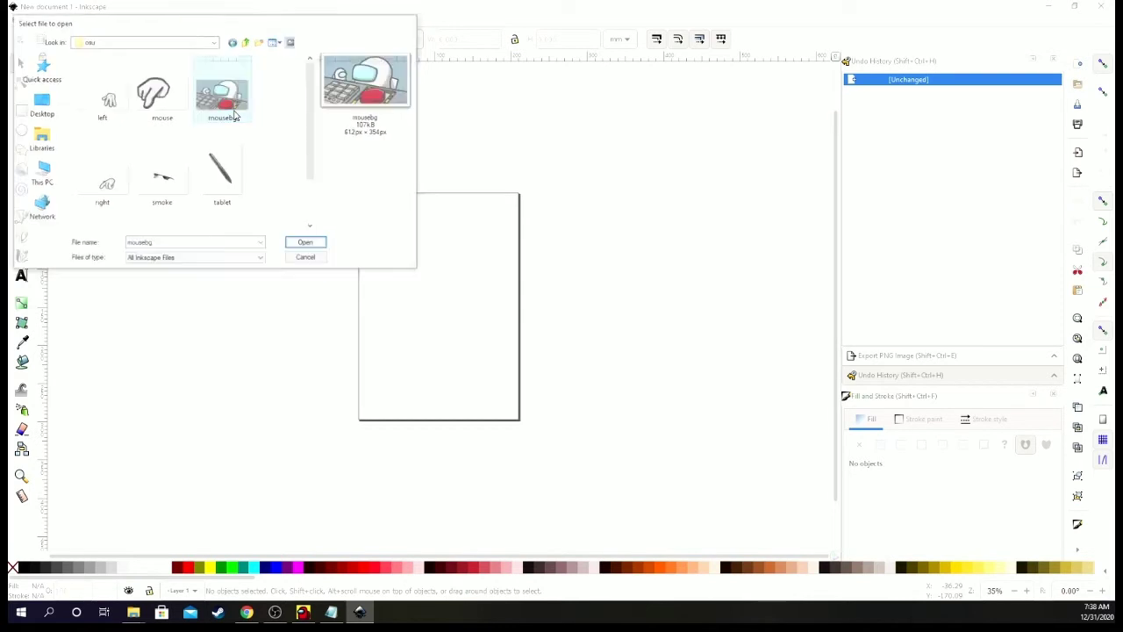
{"action": "double_click", "coordinate": [235, 114]}
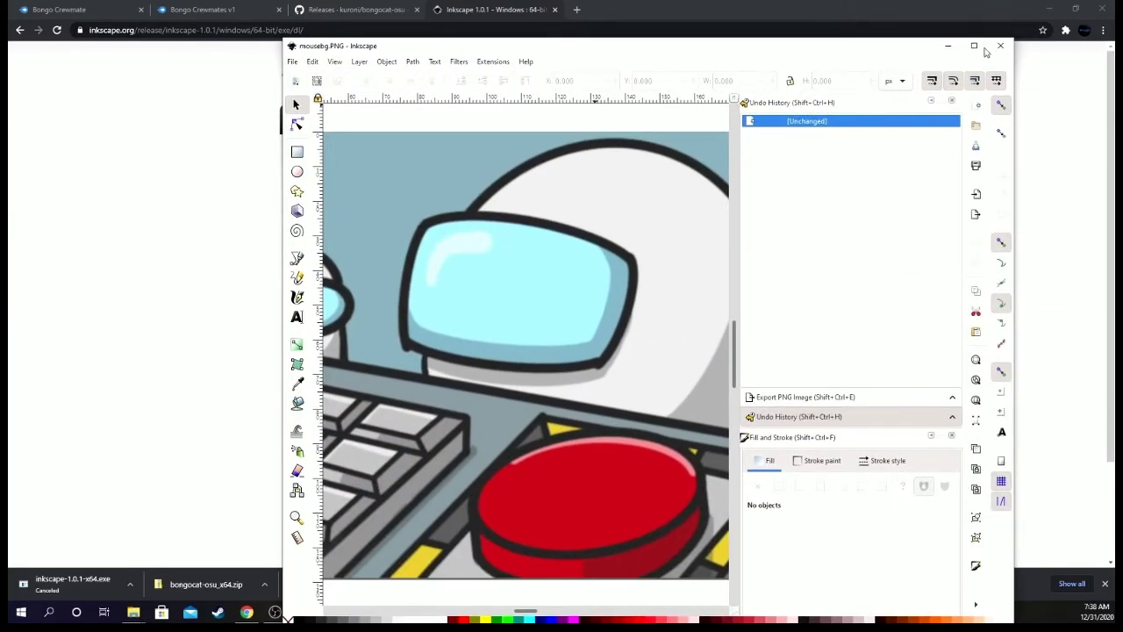
{"action": "left_click", "coordinate": [974, 46]}
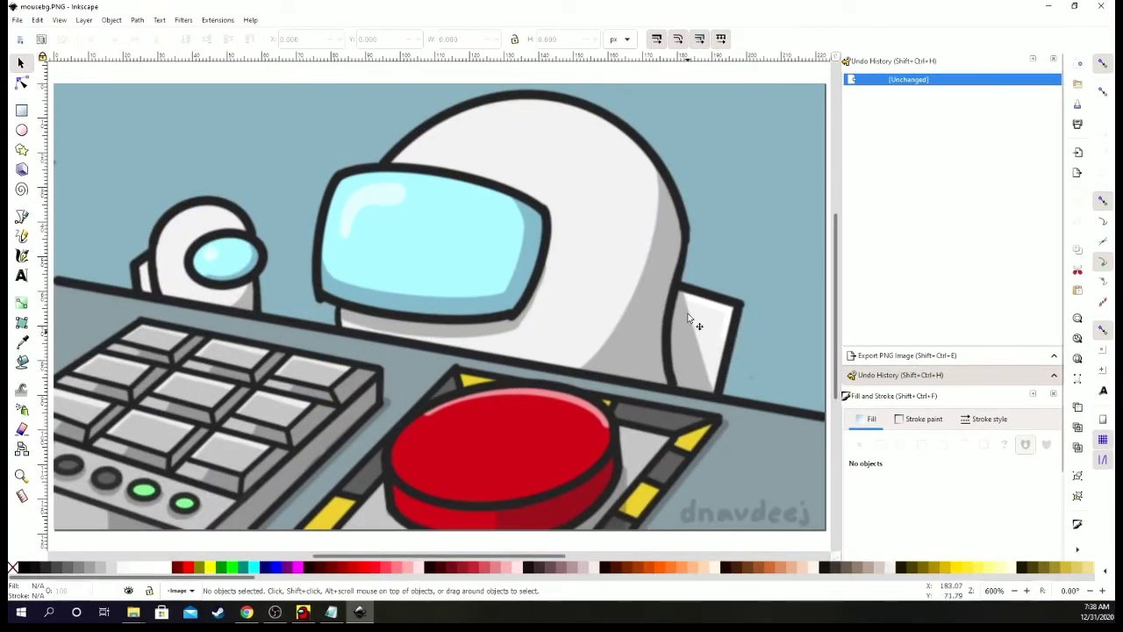
- Draw a trial rectangle over the bottom-right signature, make it taller, then delete it
{"action": "scroll", "coordinate": [675, 374], "scroll_direction": "down", "scroll_amount": 1}
{"action": "scroll", "coordinate": [734, 351], "scroll_direction": "up", "scroll_amount": 1}
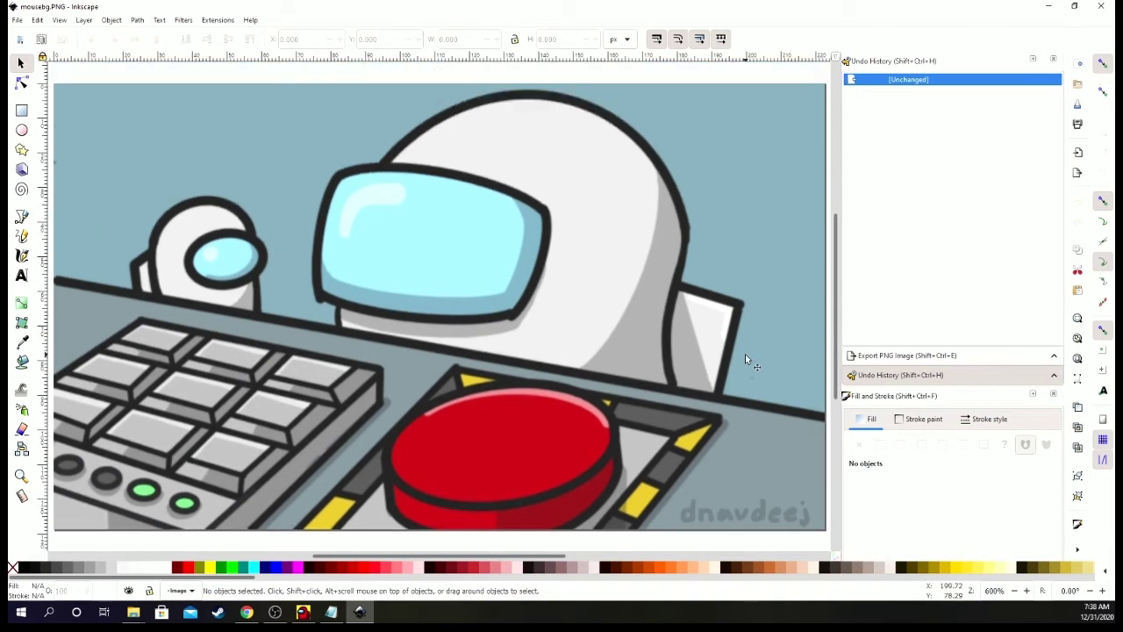
{"action": "scroll", "coordinate": [744, 354], "scroll_direction": "down", "scroll_amount": 1}
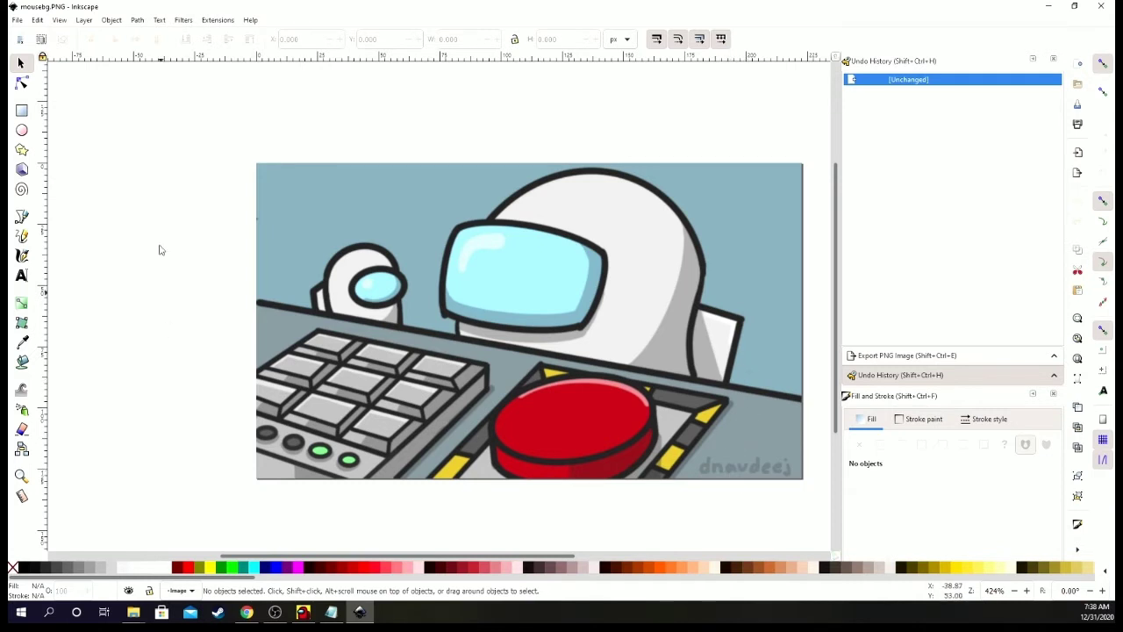
{"action": "left_click", "coordinate": [22, 110]}
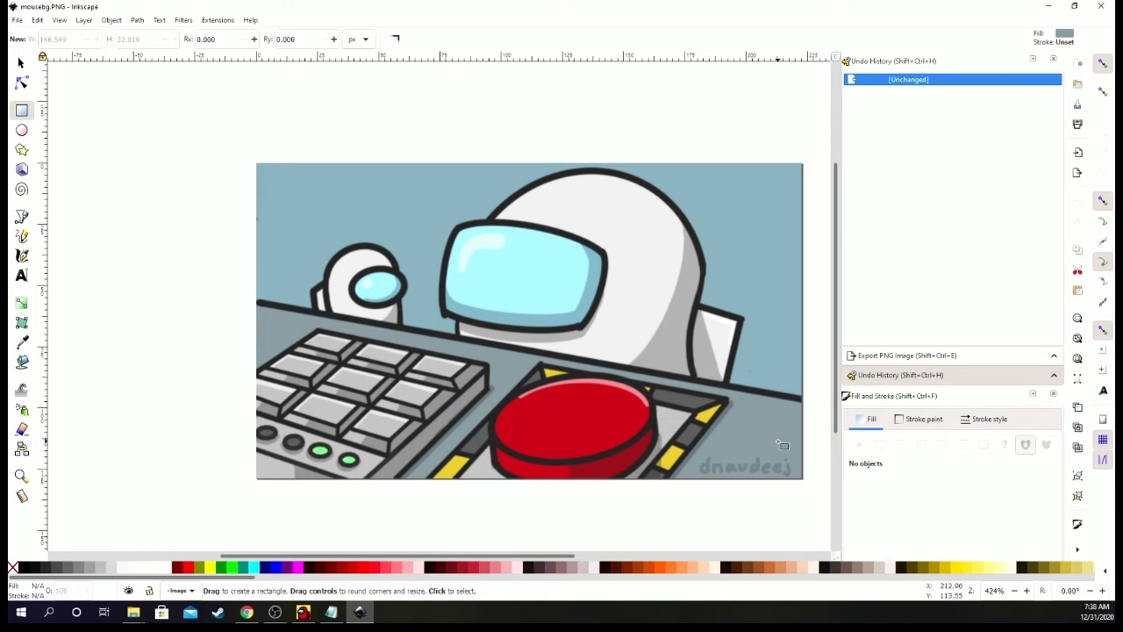
{"action": "key", "text": "d"}
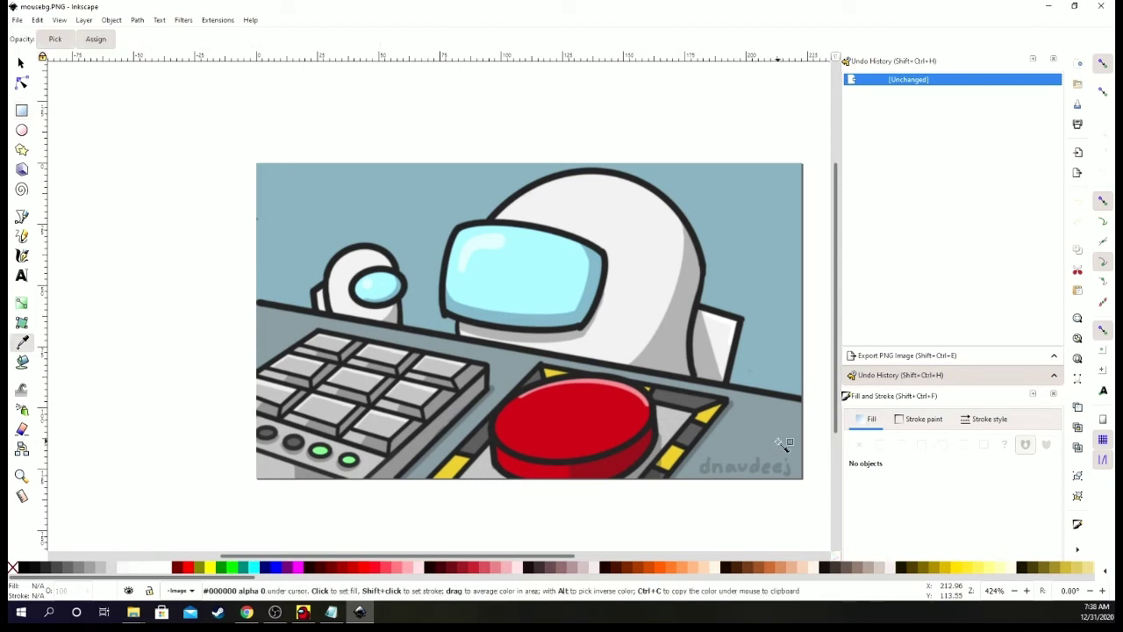
{"action": "key", "text": "s"}
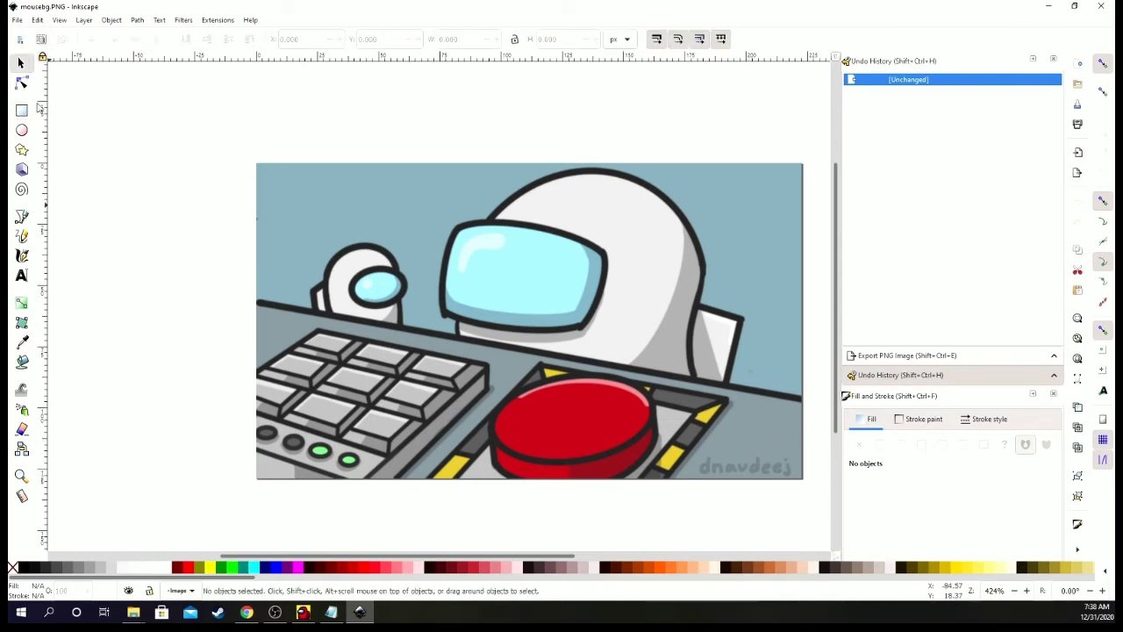
{"action": "left_click", "coordinate": [23, 110]}
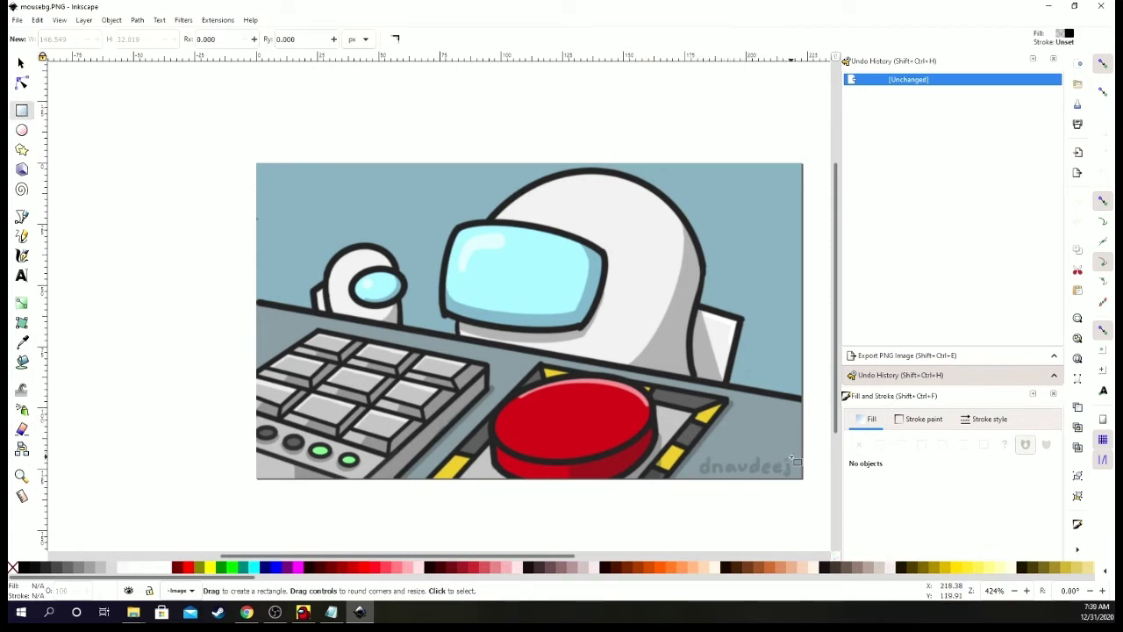
{"action": "left_click_drag", "start_coordinate": [792, 458], "coordinate": [697, 457]}
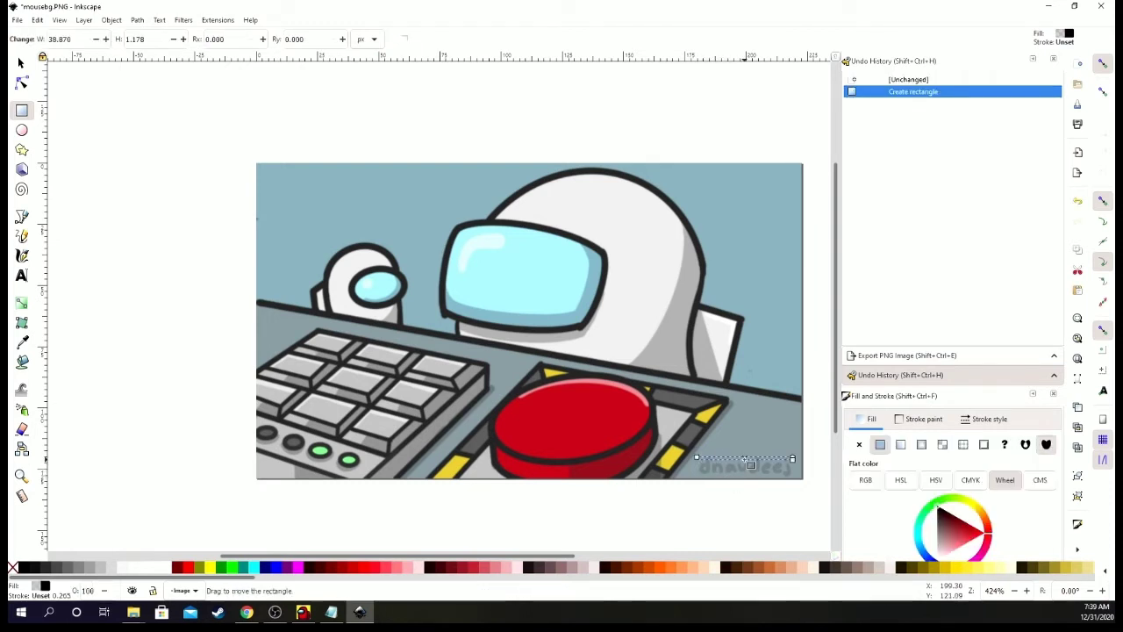
{"action": "key", "text": "s"}
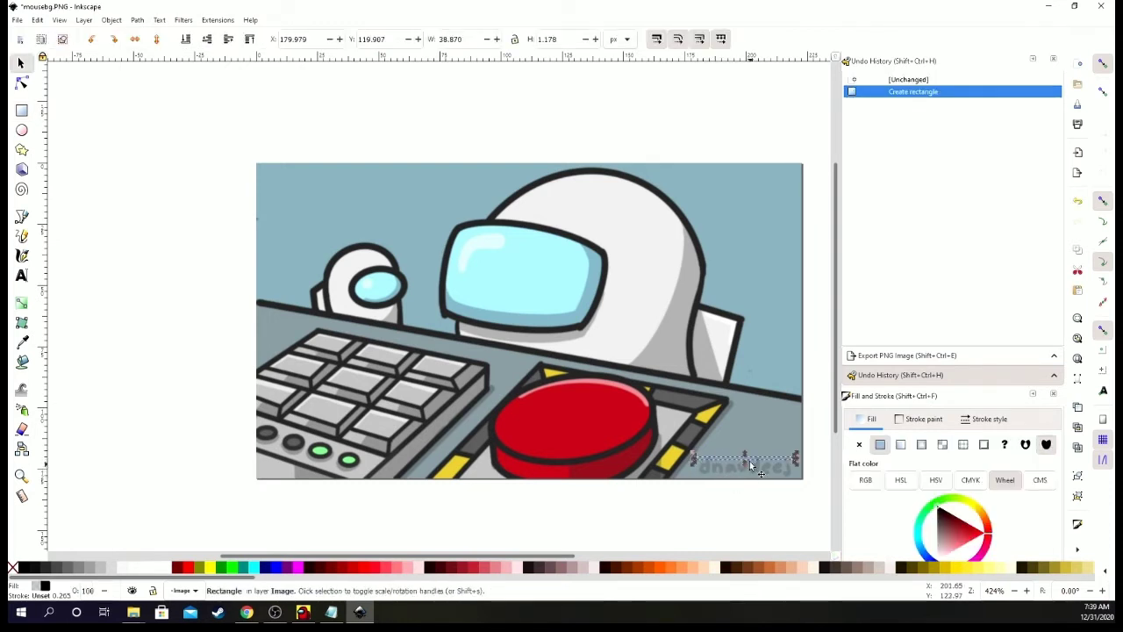
{"action": "left_click_drag", "start_coordinate": [745, 466], "coordinate": [745, 481]}
{"action": "key", "text": "Delete"}
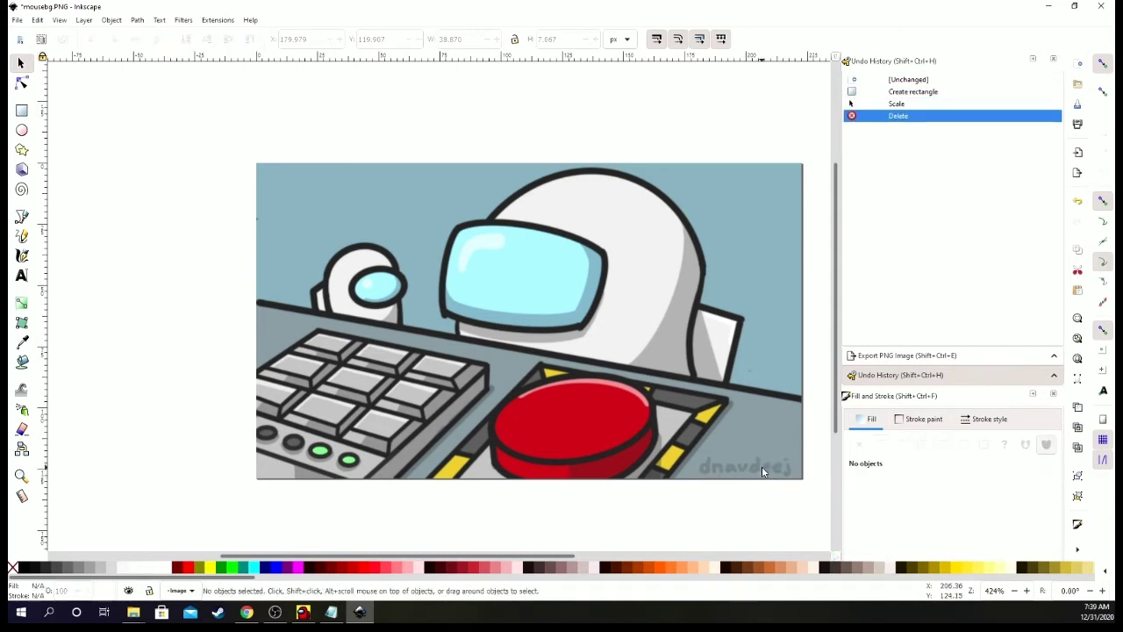
- Redraw a rectangle in the dropper-picked floor grey covering the bottom-right signature
{"action": "key", "text": "r"}
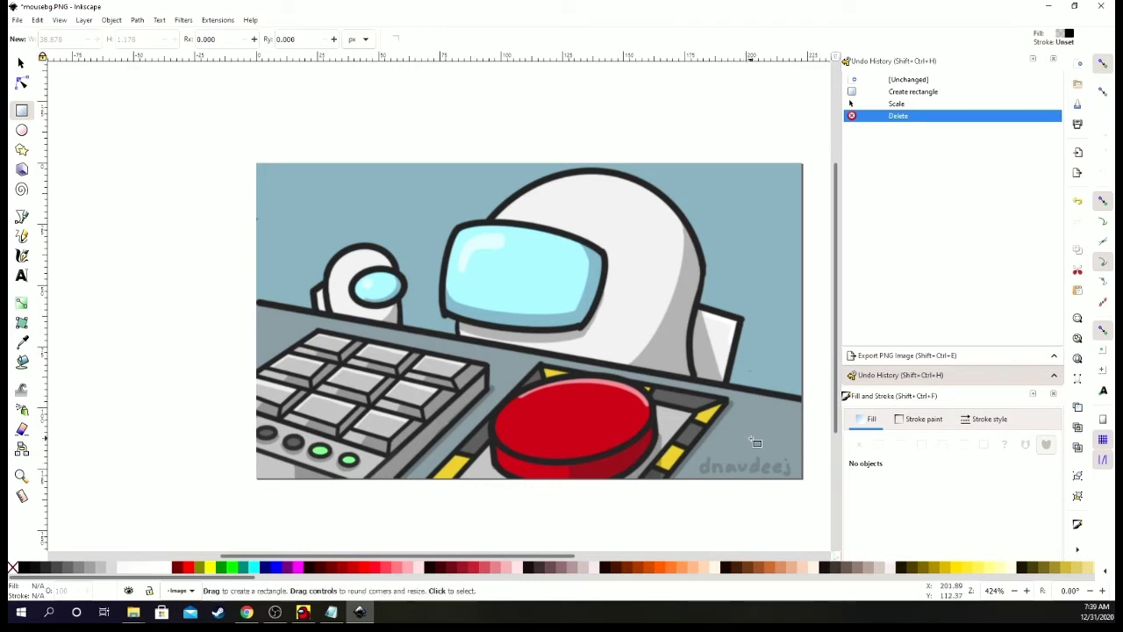
{"action": "key", "text": "d"}
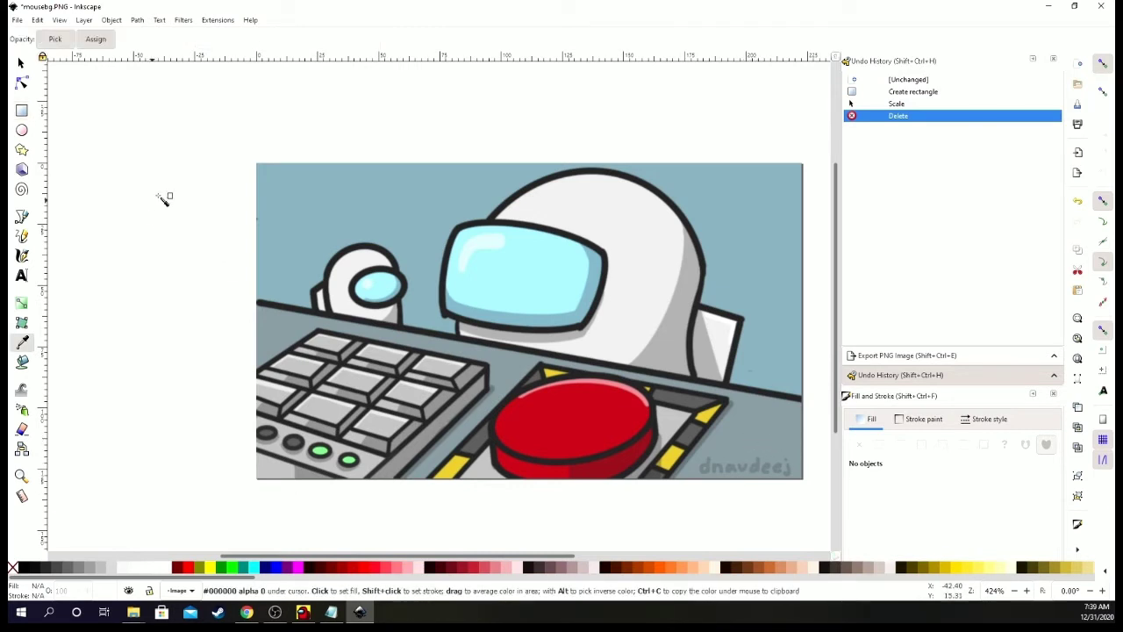
{"action": "left_click", "coordinate": [22, 111]}
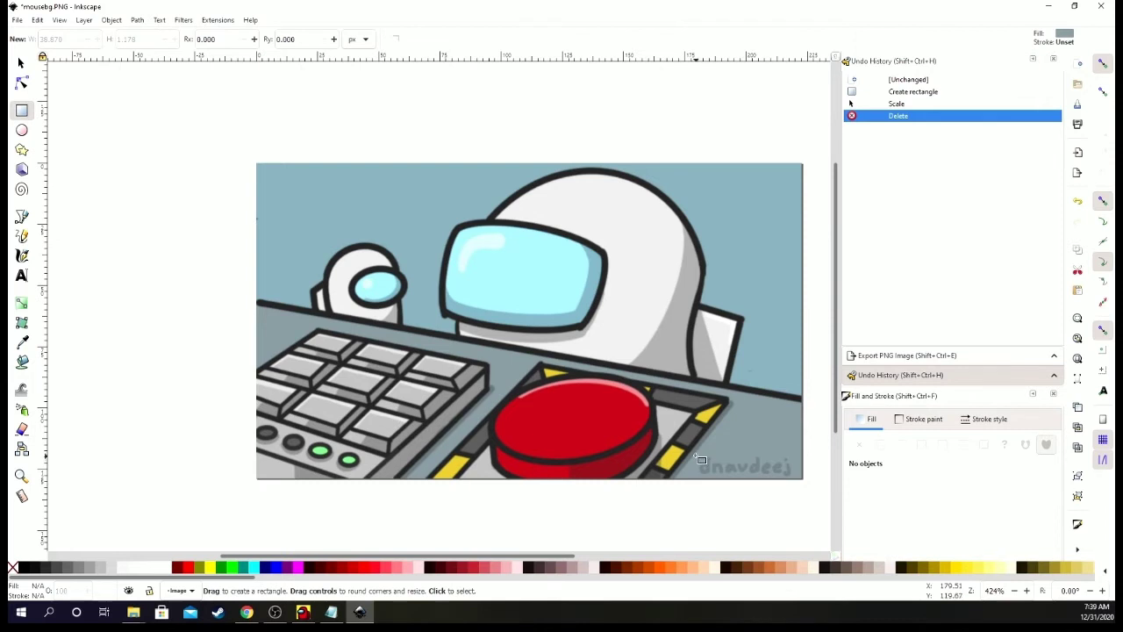
{"action": "left_click_drag", "start_coordinate": [701, 459], "coordinate": [800, 481]}
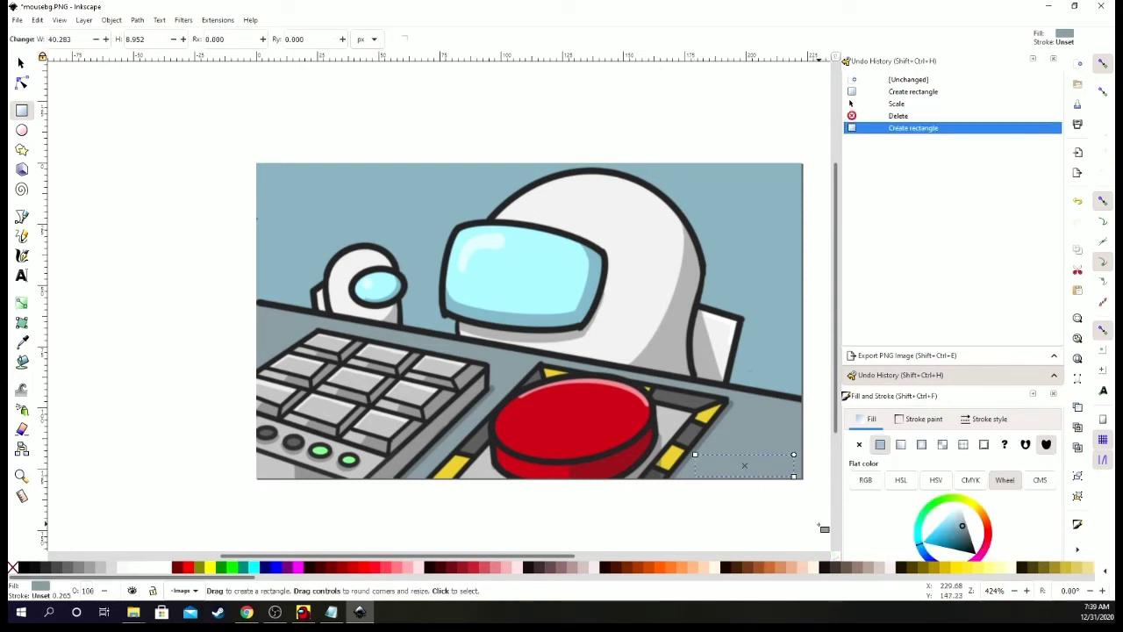
{"action": "left_click", "coordinate": [813, 519]}
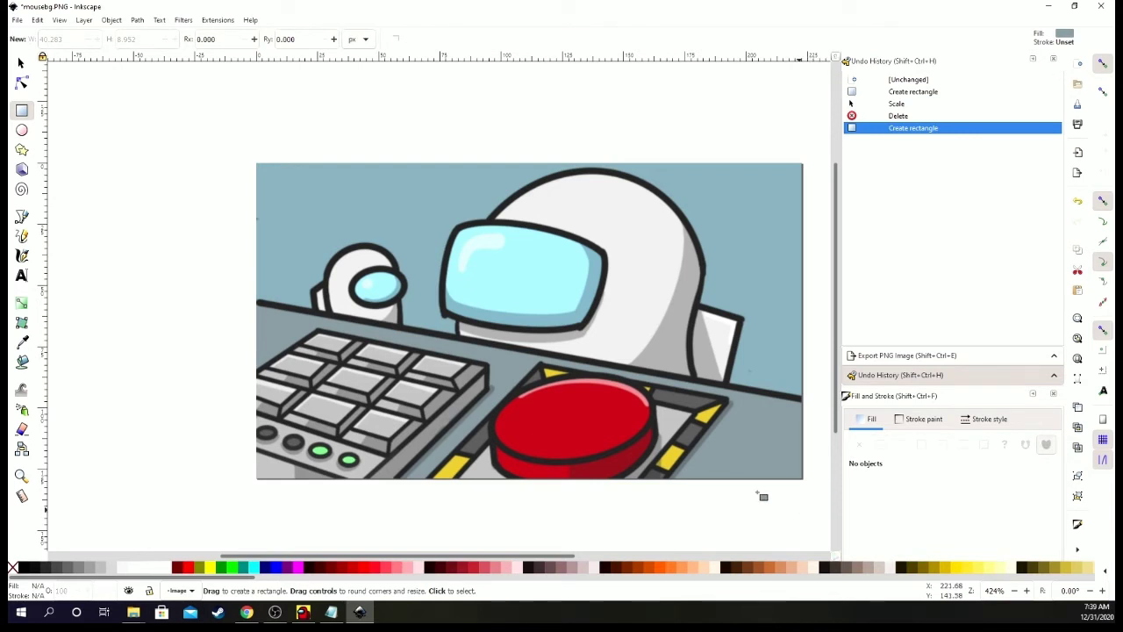
{"action": "left_click", "coordinate": [22, 275]}
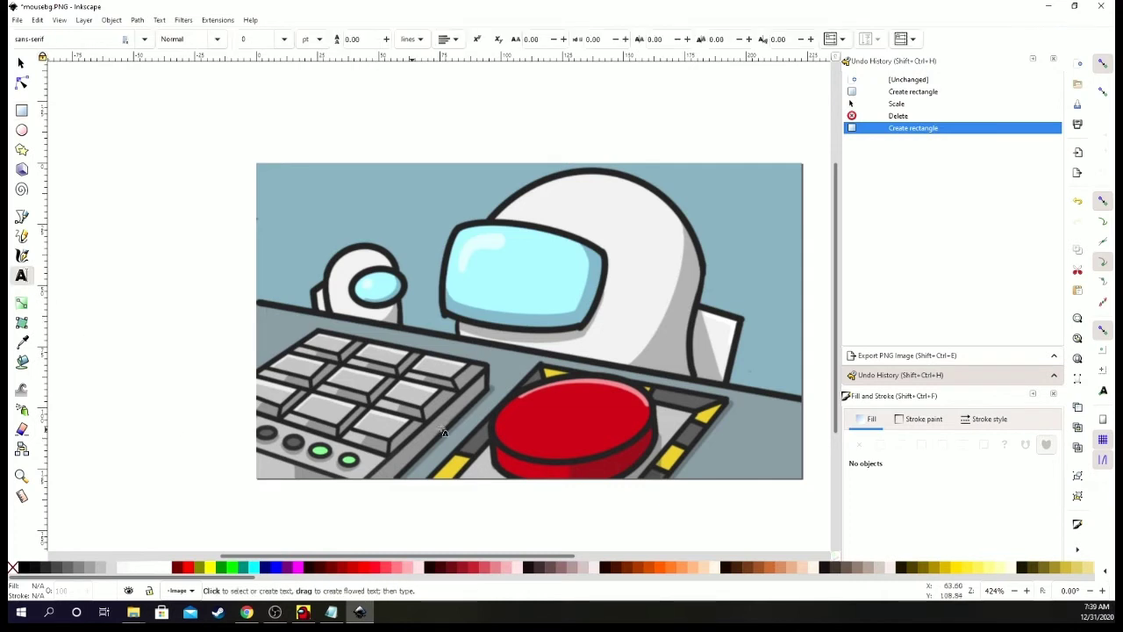
{"action": "left_click", "coordinate": [718, 465]}
{"action": "type", "text": "Bro 1221"}
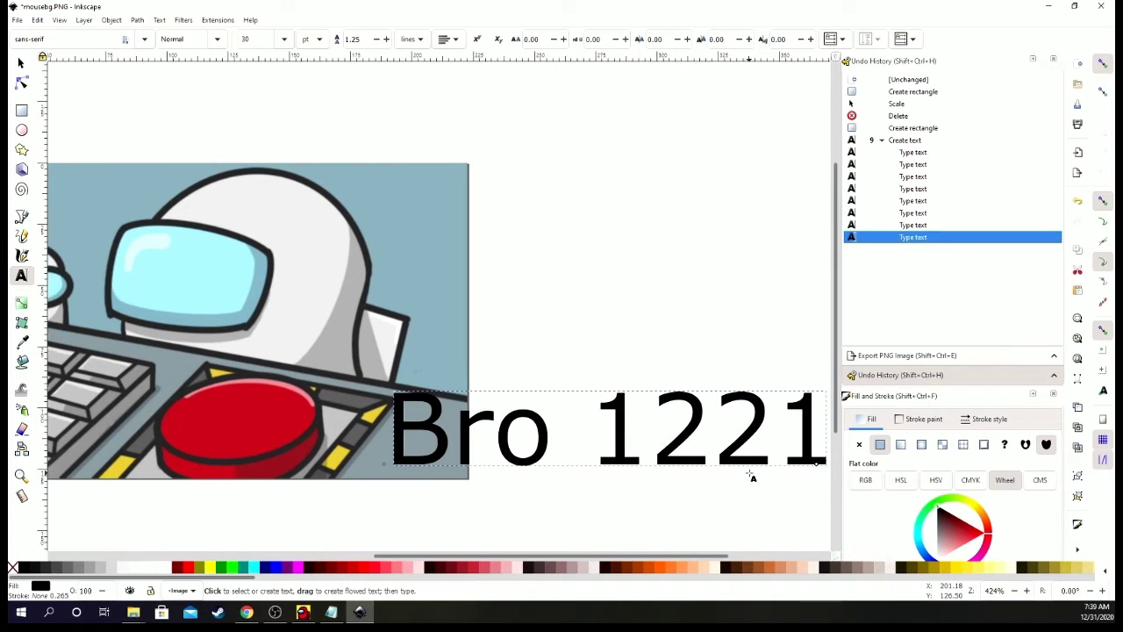
{"action": "left_click_drag", "start_coordinate": [784, 462], "coordinate": [711, 462]}
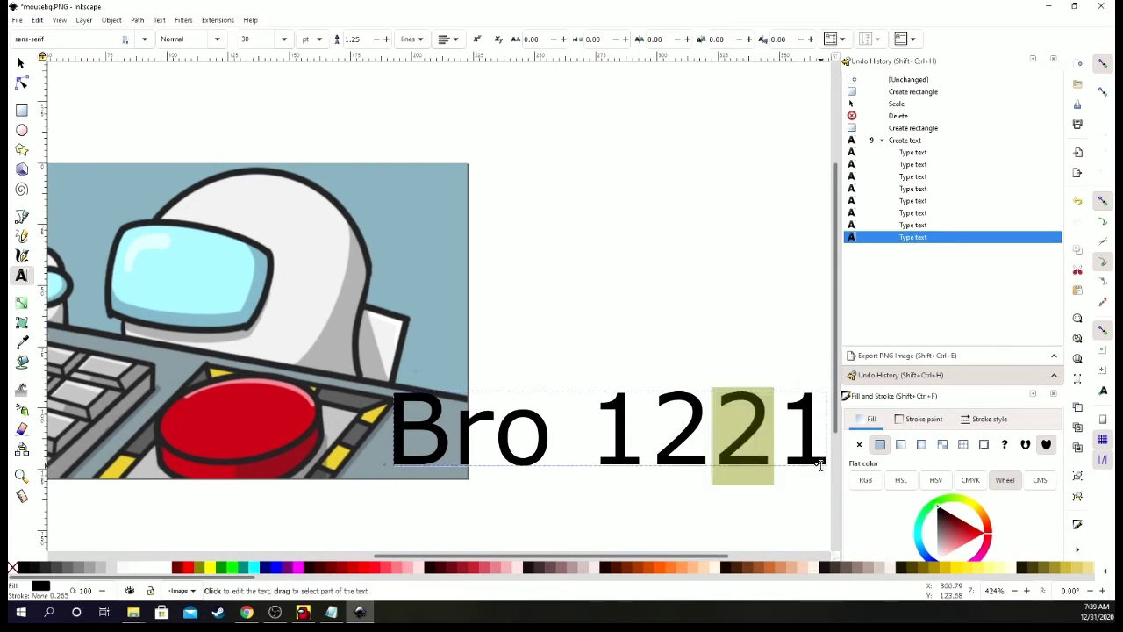
{"action": "type", "text": "s"}
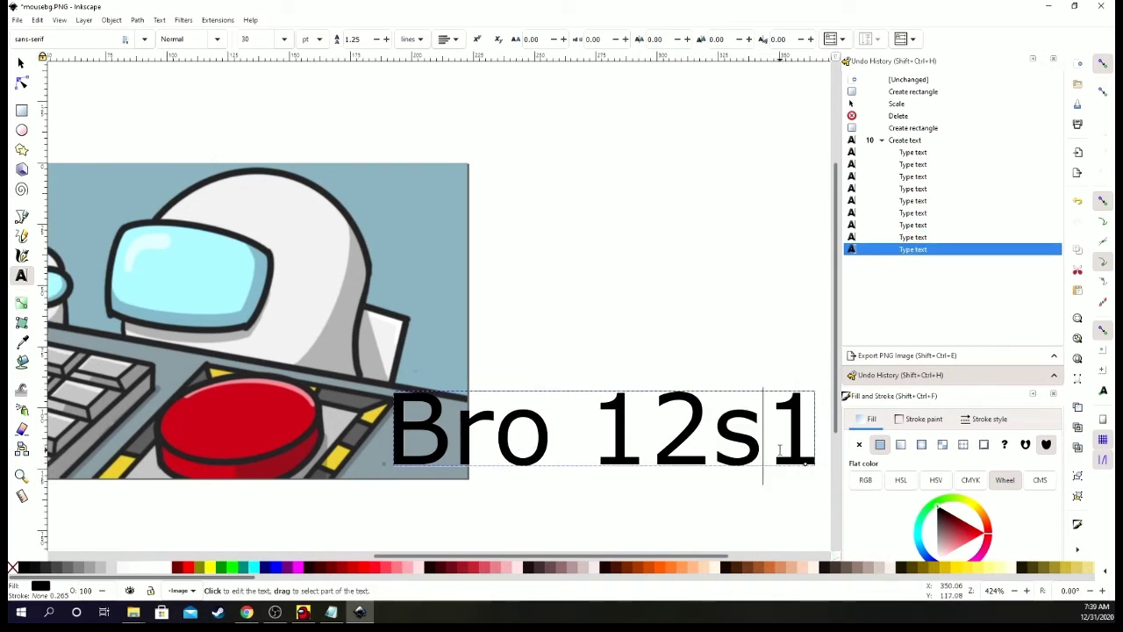
{"action": "key", "text": "BackSpace"}
{"action": "type", "text": "2"}
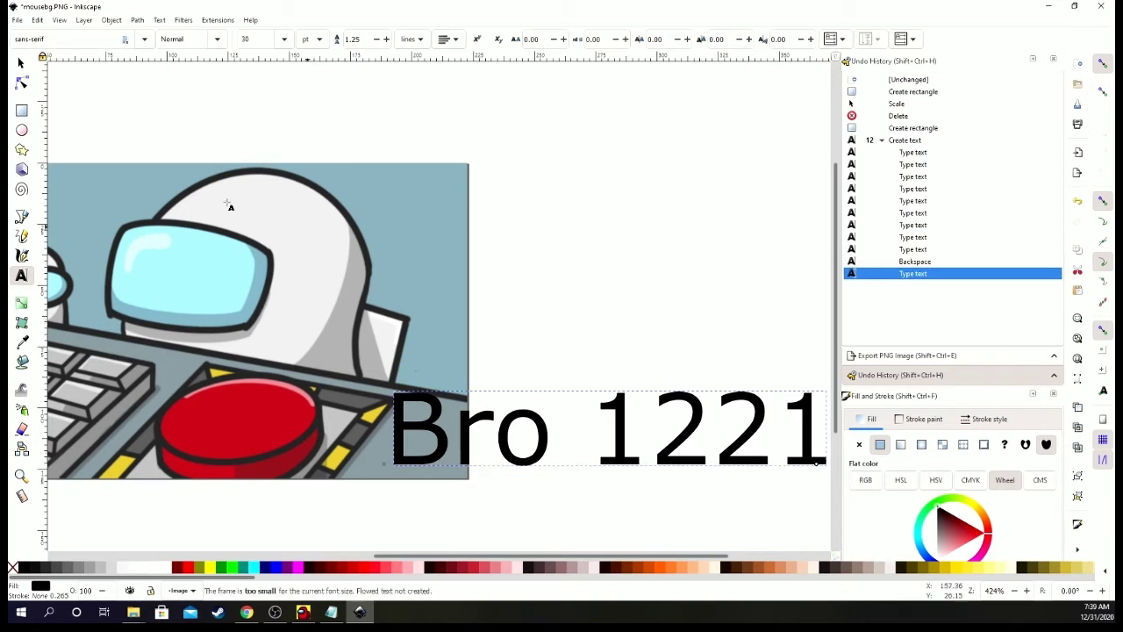
{"action": "left_click", "coordinate": [21, 63]}
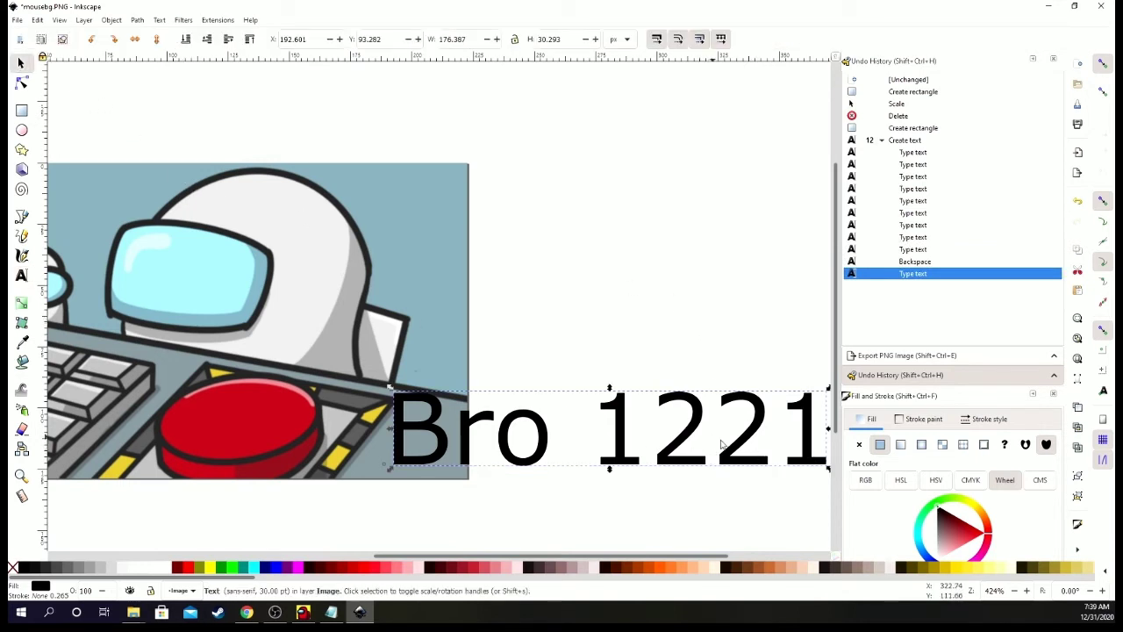
{"action": "left_click_drag", "start_coordinate": [827, 470], "coordinate": [355, 466]}
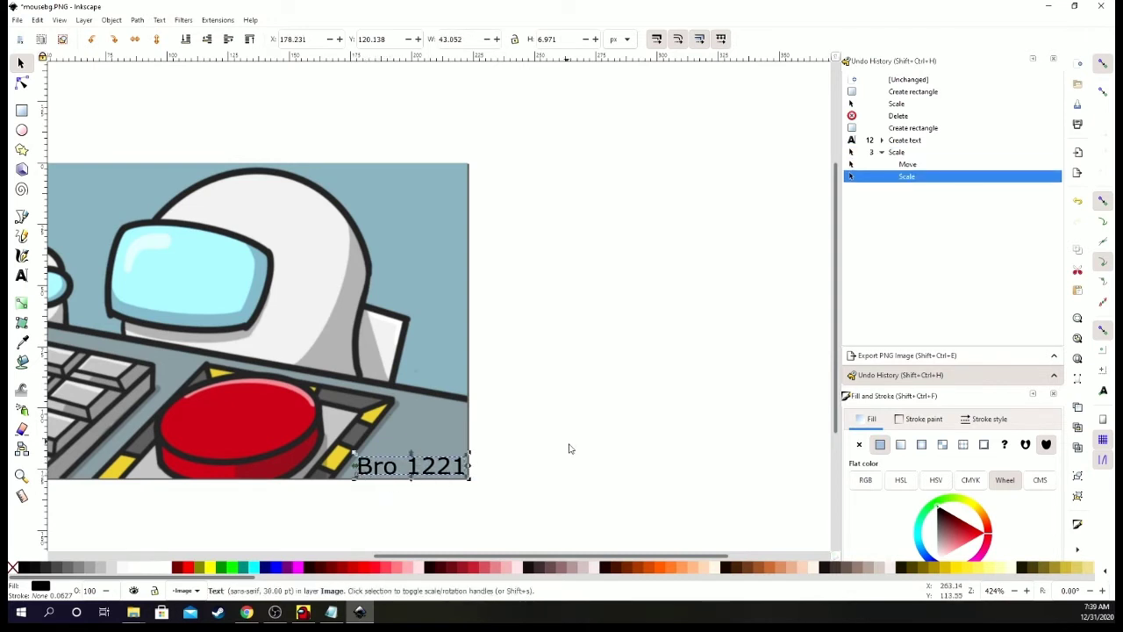
{"action": "left_click", "coordinate": [645, 464]}
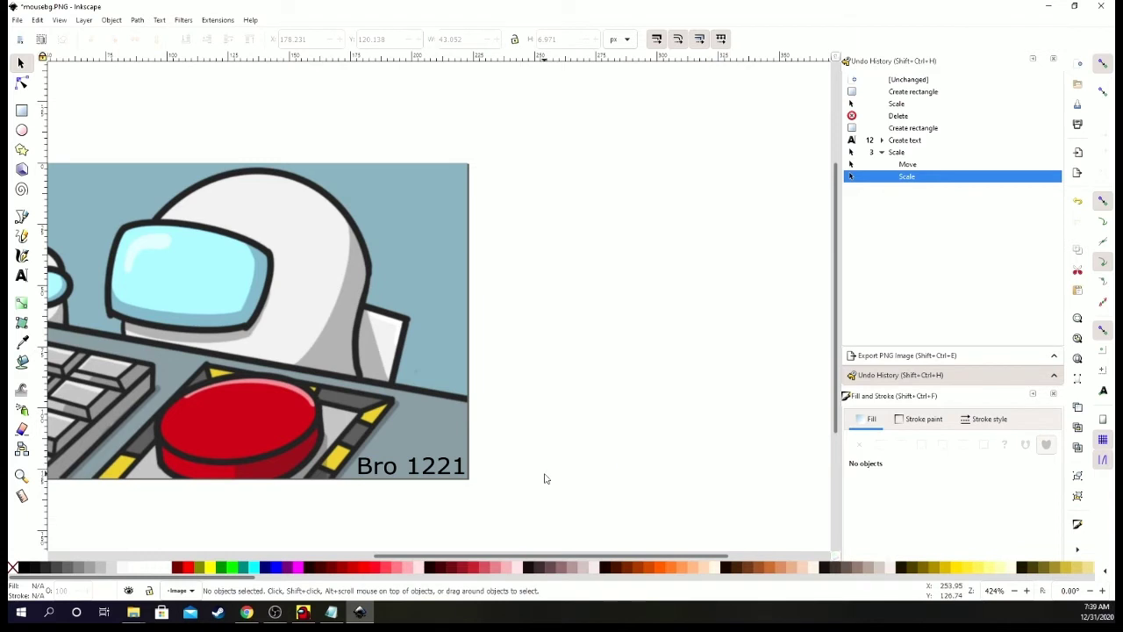
{"action": "left_click_drag", "start_coordinate": [500, 555], "coordinate": [385, 557]}
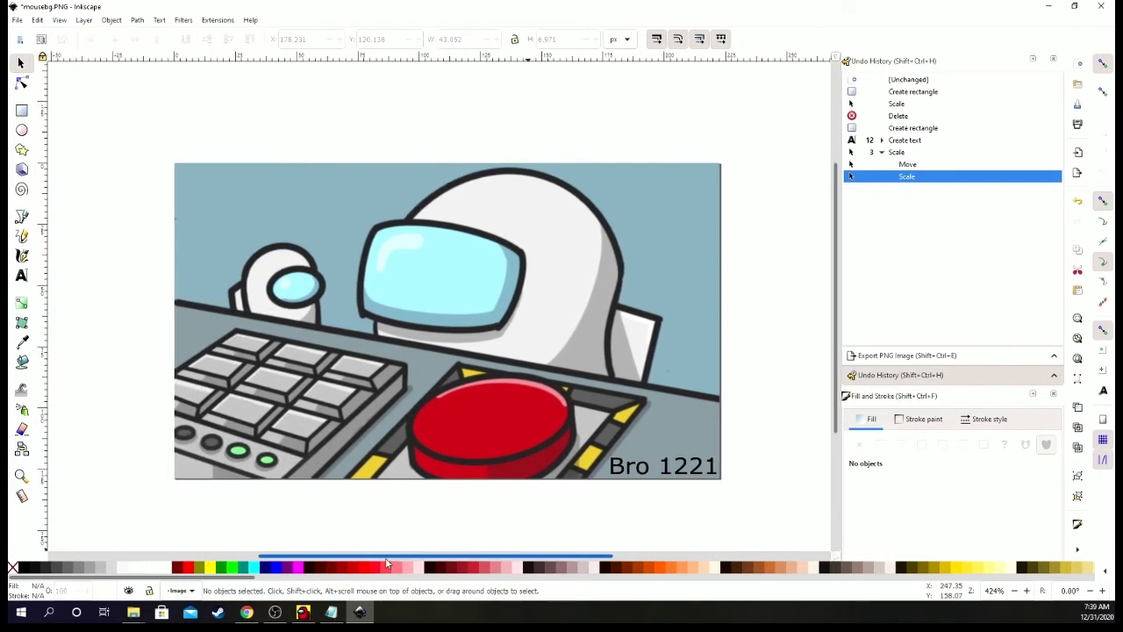
{"action": "left_click", "coordinate": [661, 472]}
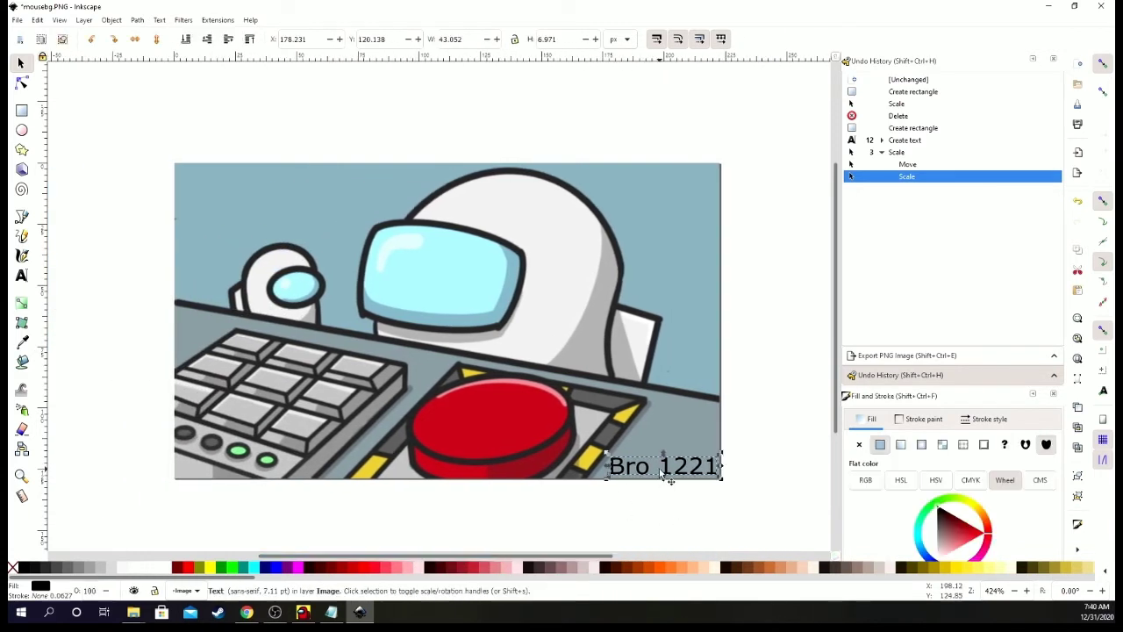
{"action": "key", "text": "Delete"}
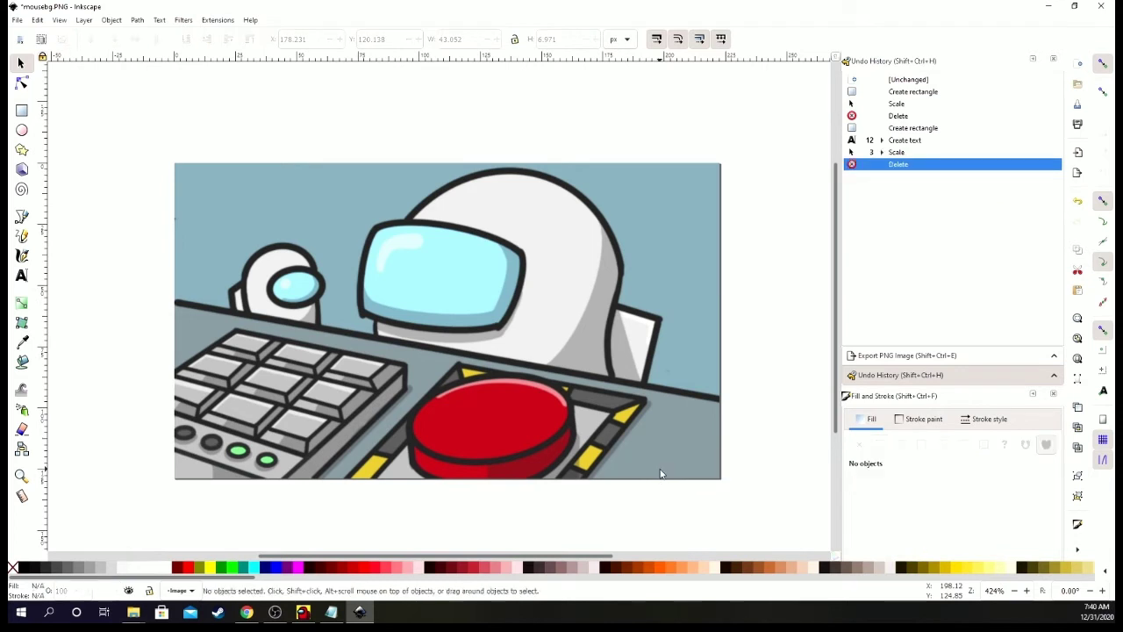
{"action": "left_click", "coordinate": [1078, 173]}
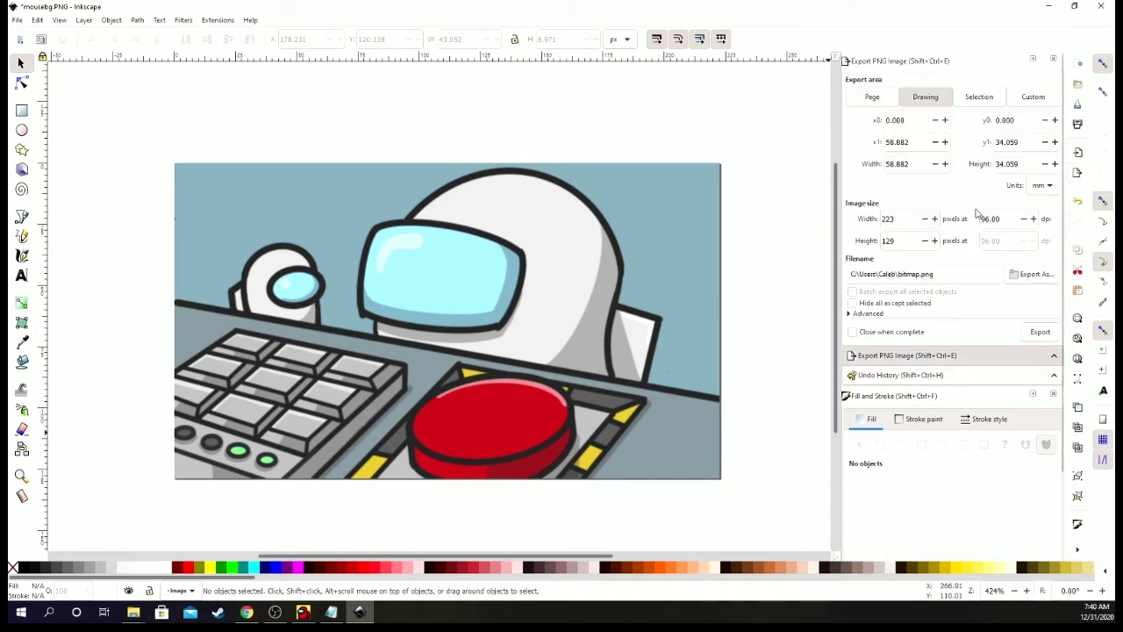
- Set the PNG export area to Page and select the Image size Width field
{"action": "left_click", "coordinate": [875, 101]}
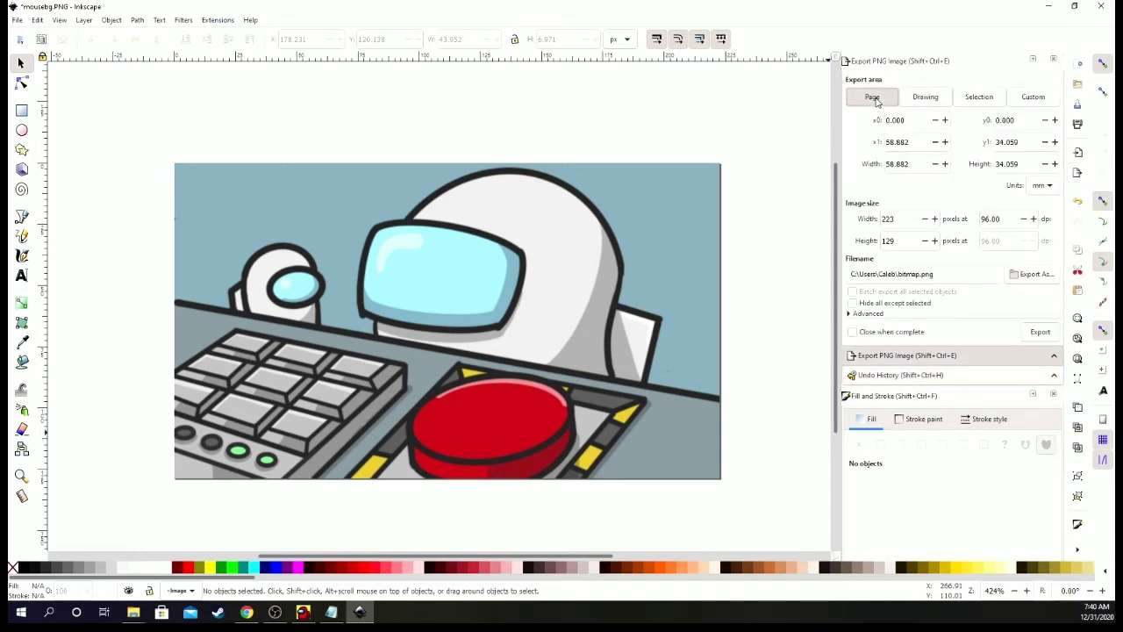
{"action": "left_click", "coordinate": [906, 221]}
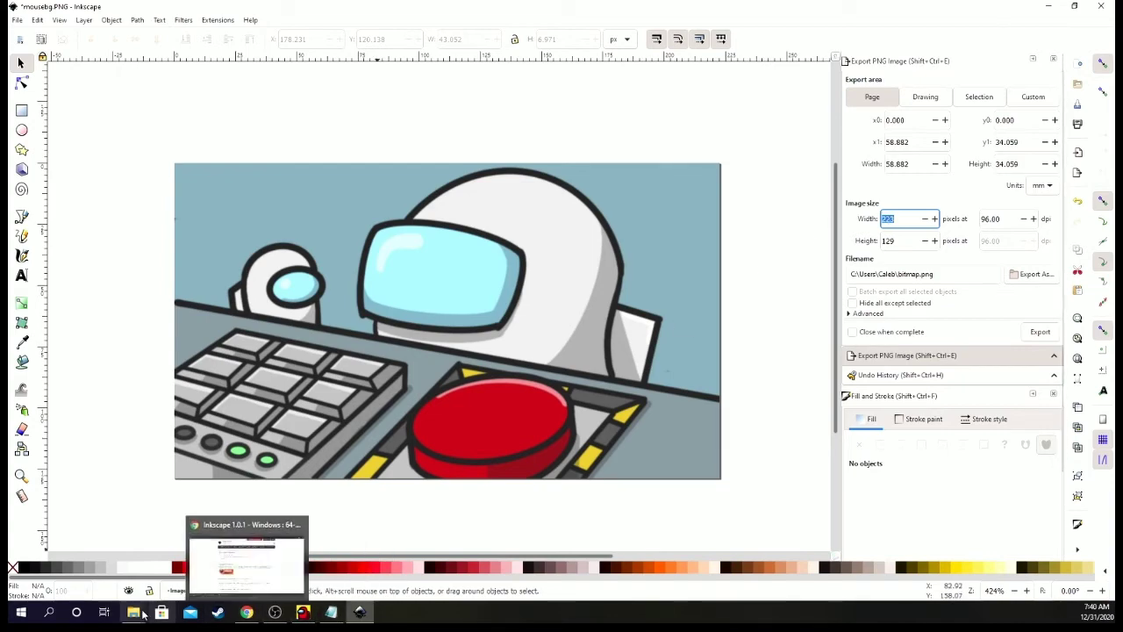
- Browse the bongocat-osu_x64 folder window into img\osu
{"action": "mouse_move", "coordinate": [182, 577]}
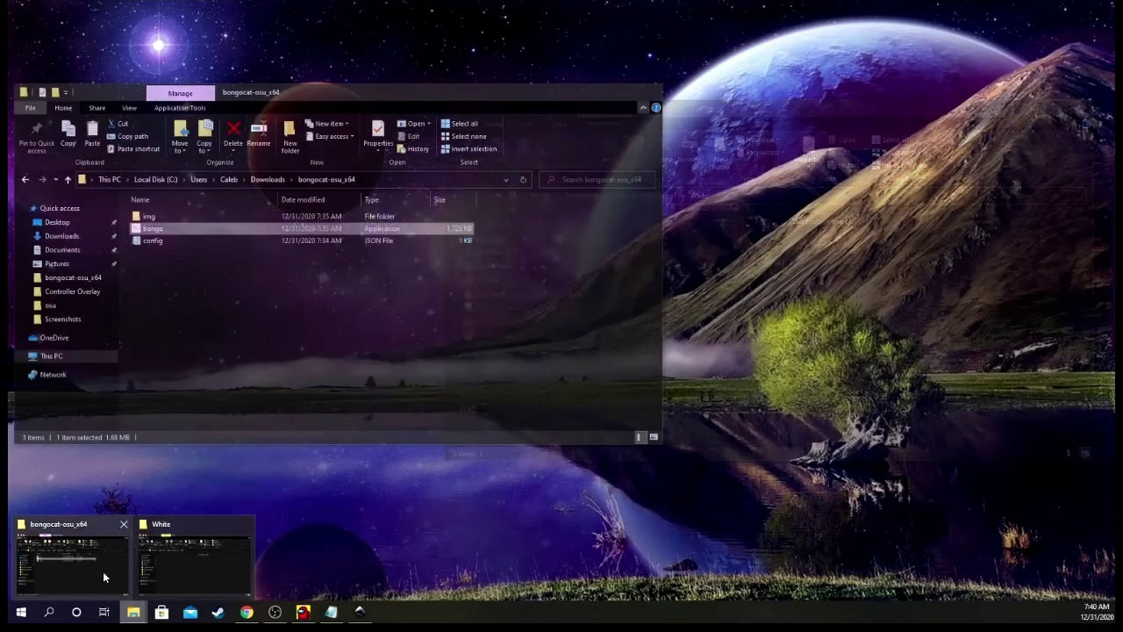
{"action": "left_click", "coordinate": [94, 563]}
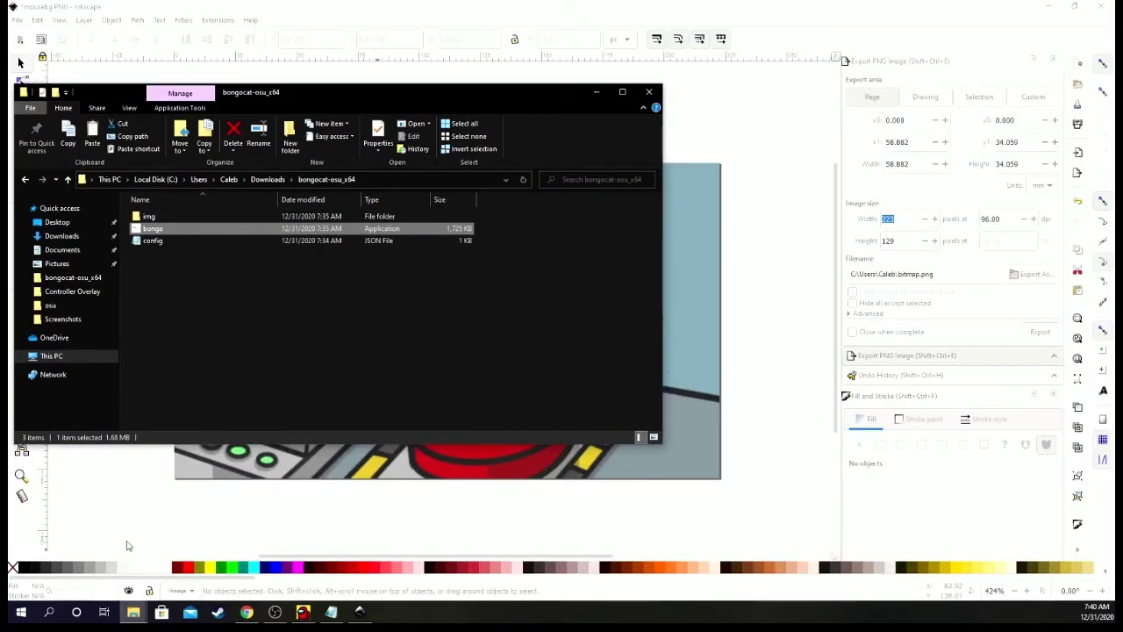
{"action": "double_click", "coordinate": [187, 215]}
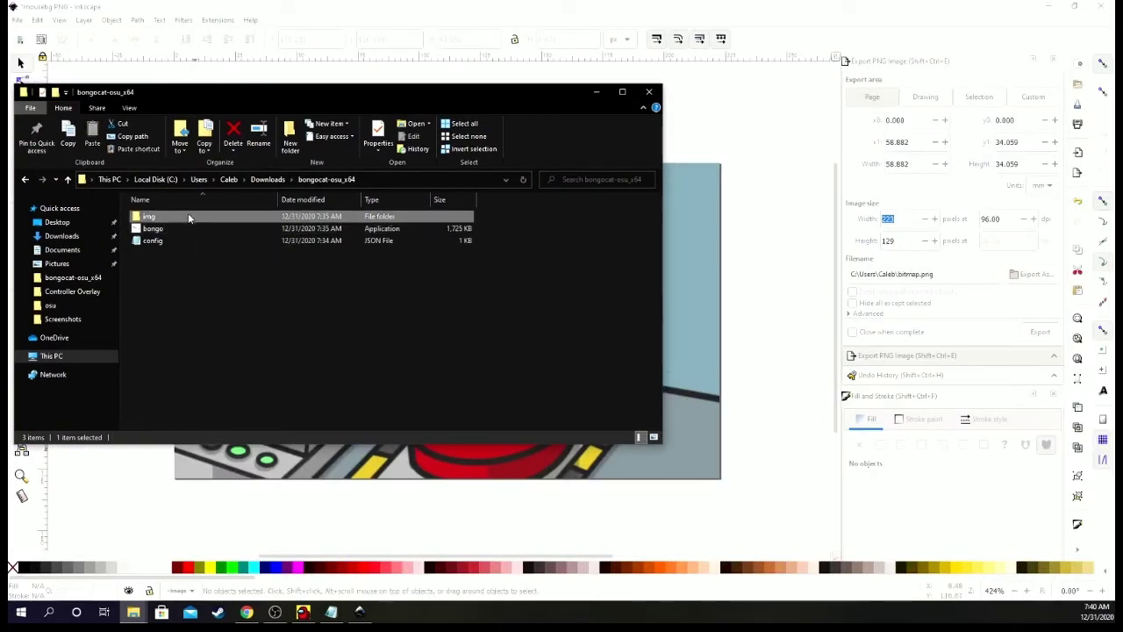
{"action": "double_click", "coordinate": [175, 240]}
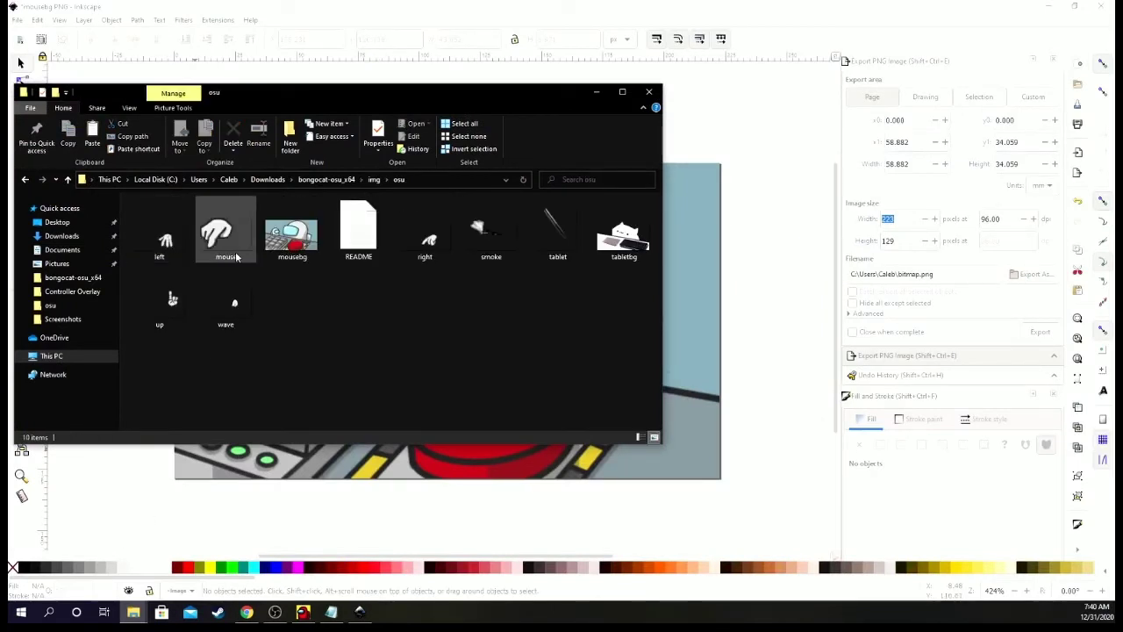
- Check mousebg's Properties Details (612 × 354 pixels, 32-bit), then minimize Explorer
{"action": "left_click", "coordinate": [309, 257]}
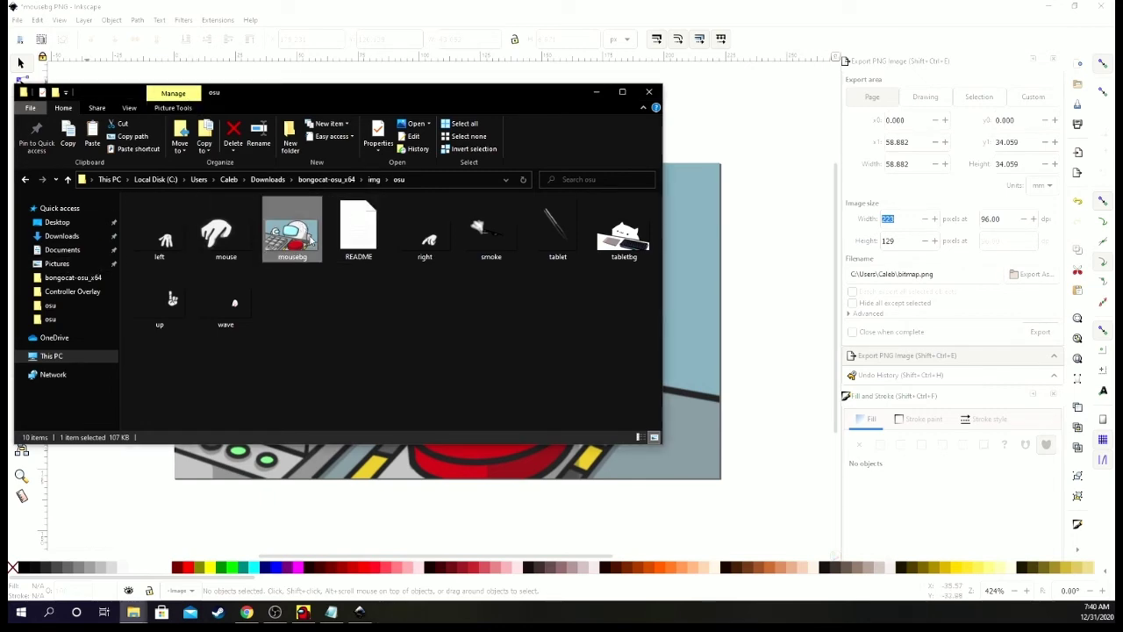
{"action": "right_click", "coordinate": [295, 246]}
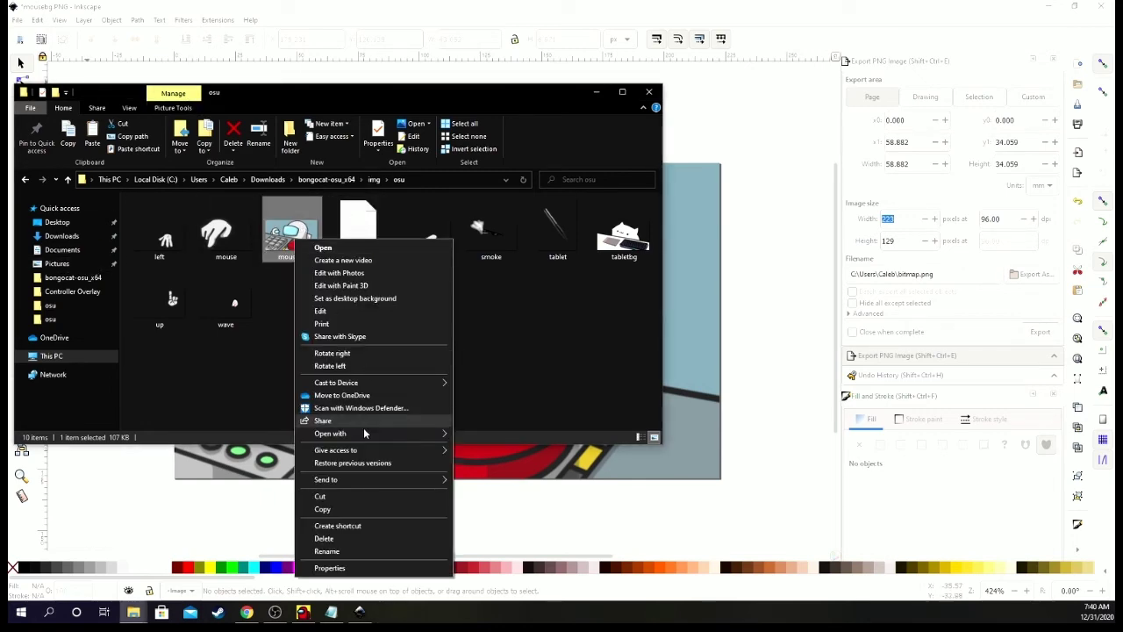
{"action": "left_click", "coordinate": [359, 566]}
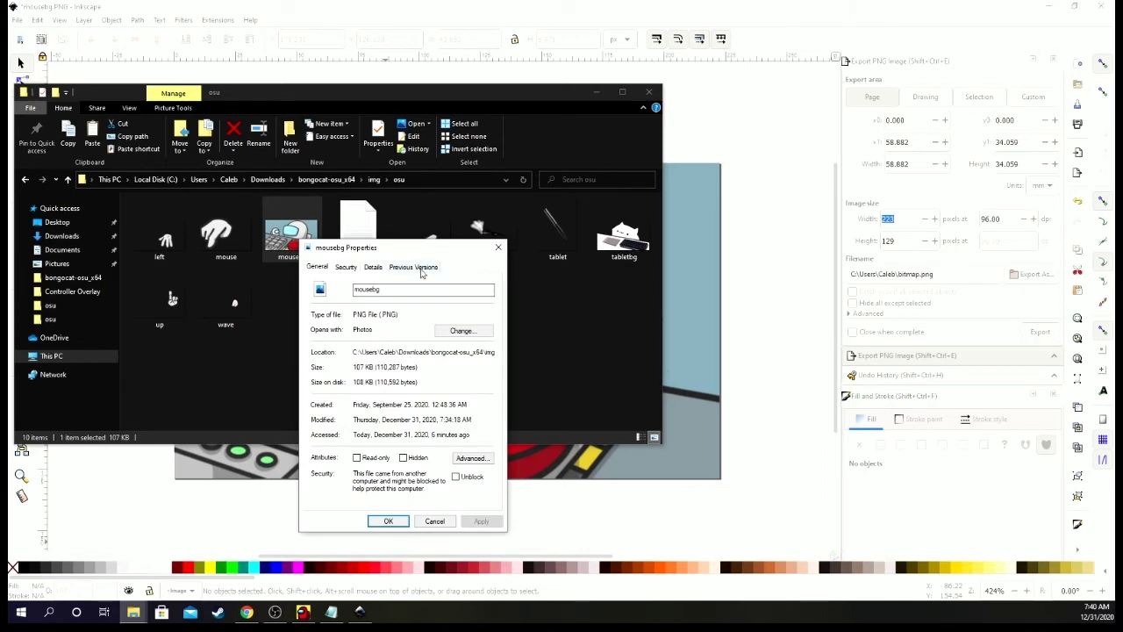
{"action": "left_click", "coordinate": [374, 268]}
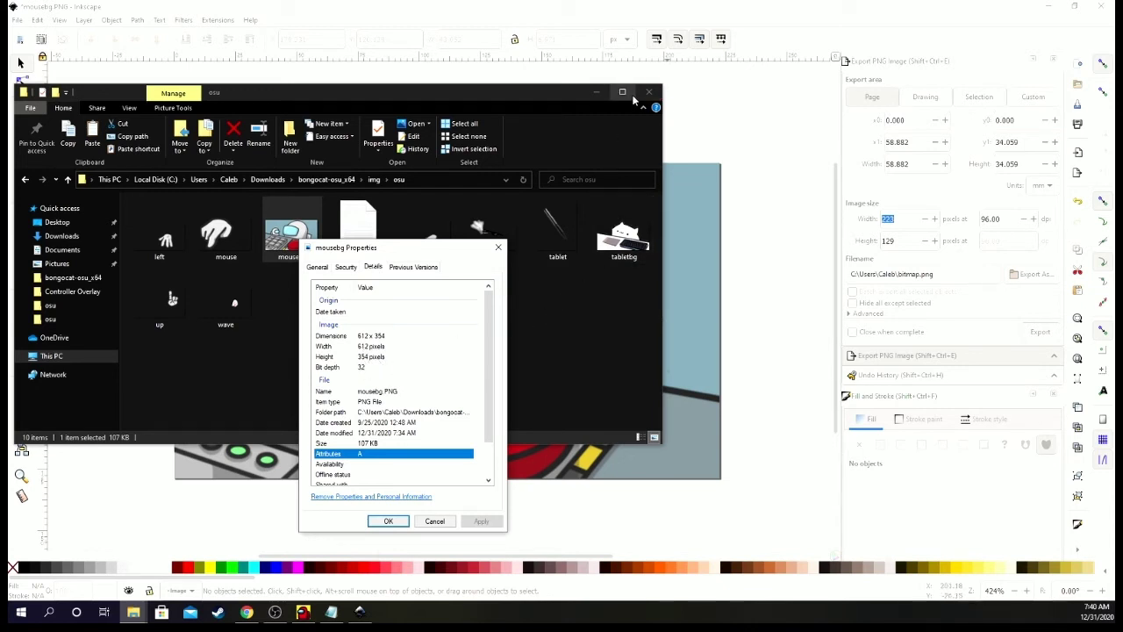
{"action": "left_click", "coordinate": [596, 91]}
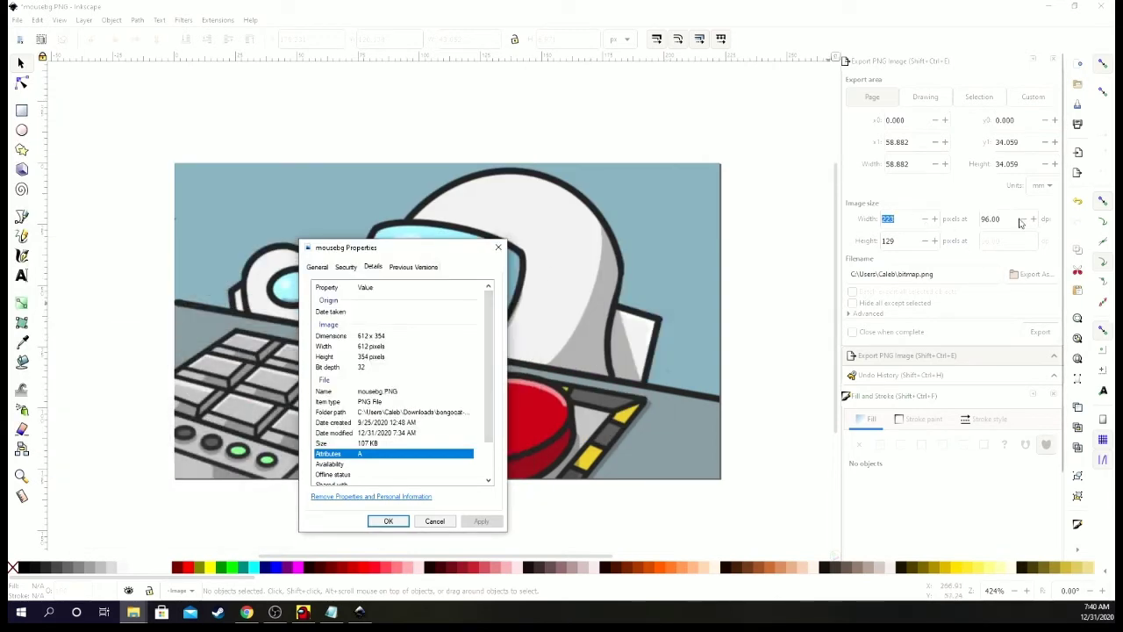
- Set the export units to pixels and the width to 612, giving 354 height
{"action": "left_click", "coordinate": [1040, 187]}
{"action": "left_click", "coordinate": [1041, 202]}
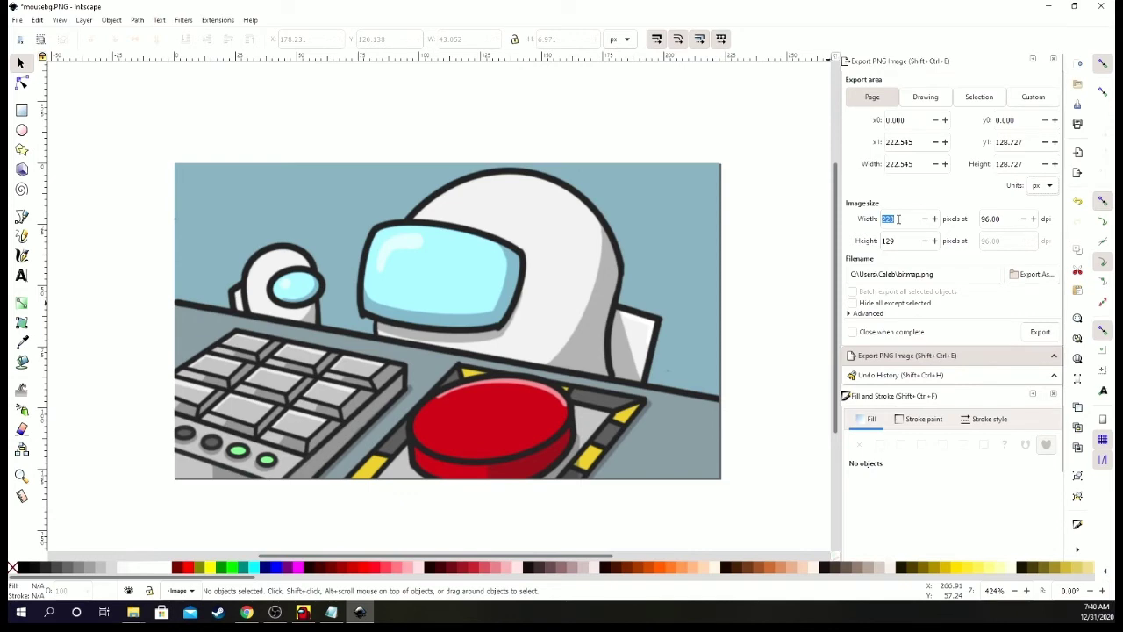
{"action": "key", "text": "BackSpace"}
{"action": "key", "text": "2"}
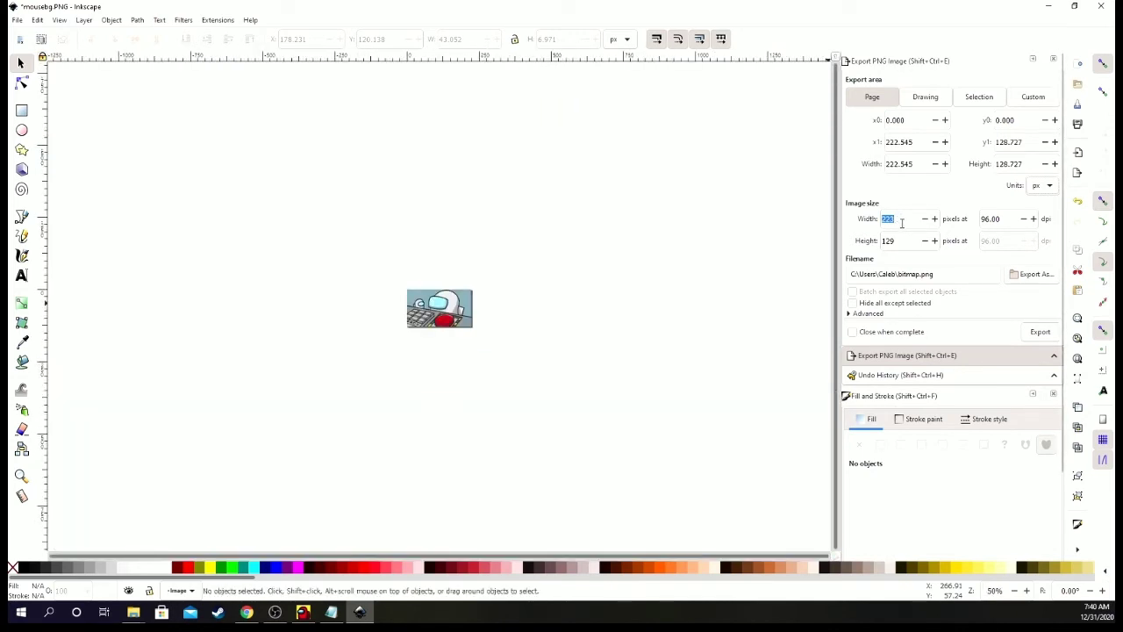
{"action": "left_click", "coordinate": [901, 223]}
{"action": "key", "text": "BackSpace"}
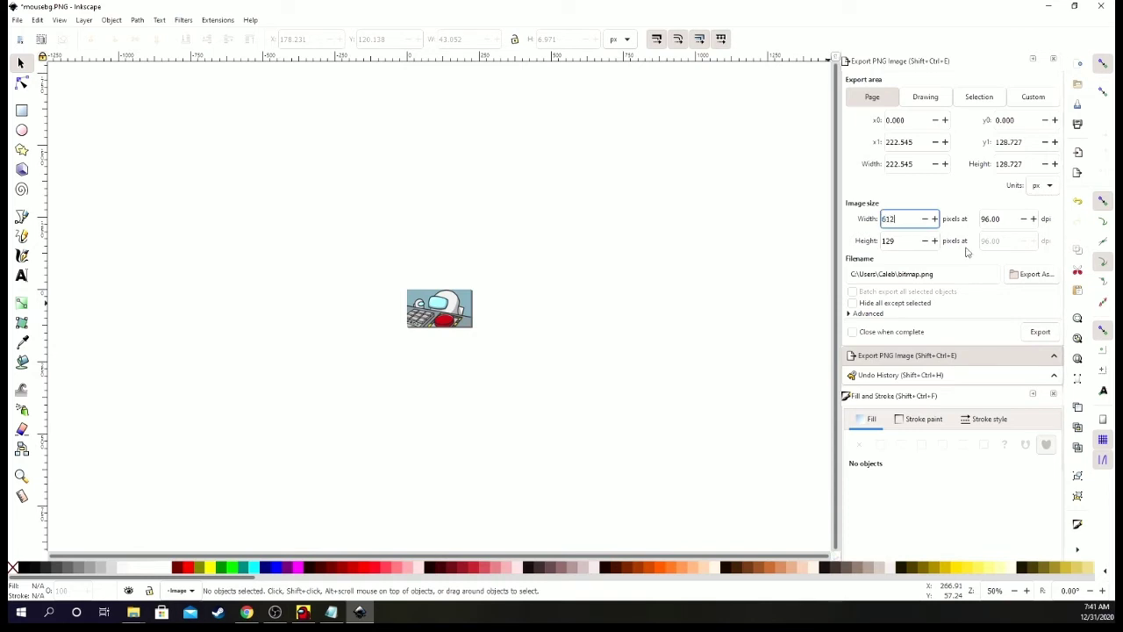
{"action": "key", "text": "Tab"}
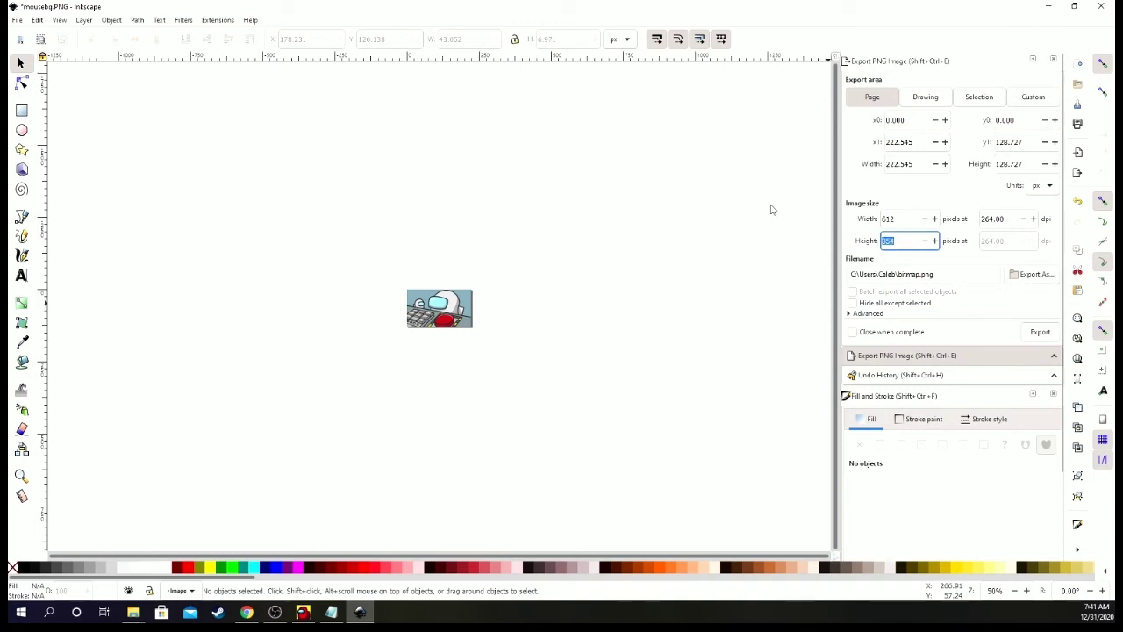
- Bring up the Export As file dialog to choose the output file
{"action": "scroll", "coordinate": [456, 318], "scroll_direction": "up", "scroll_amount": 7}
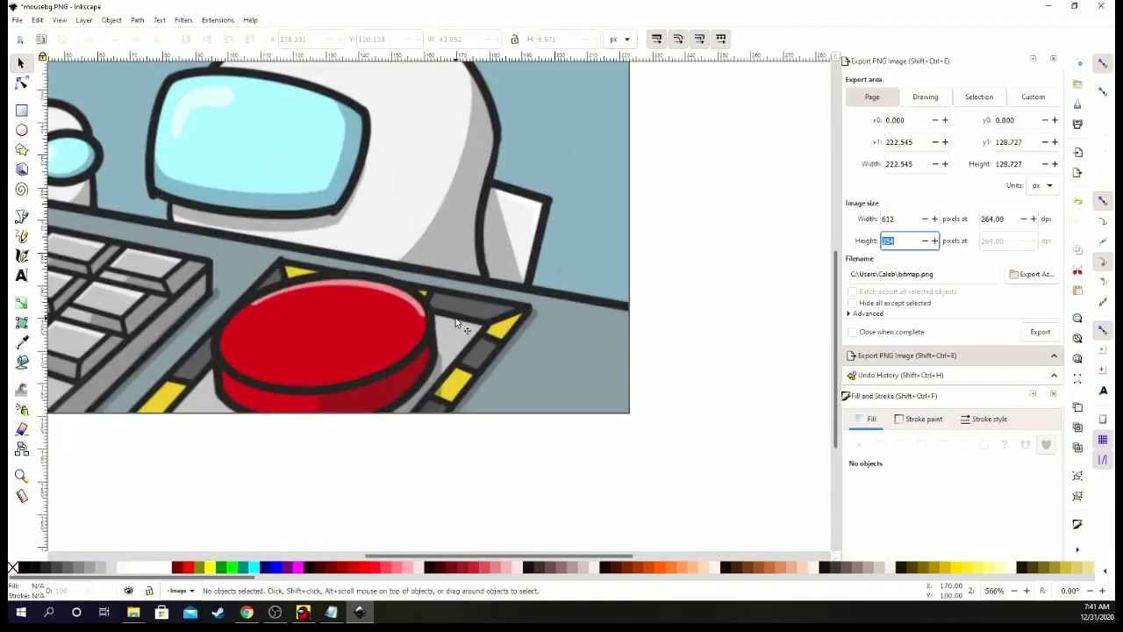
{"action": "scroll", "coordinate": [455, 320], "scroll_direction": "down", "scroll_amount": 1}
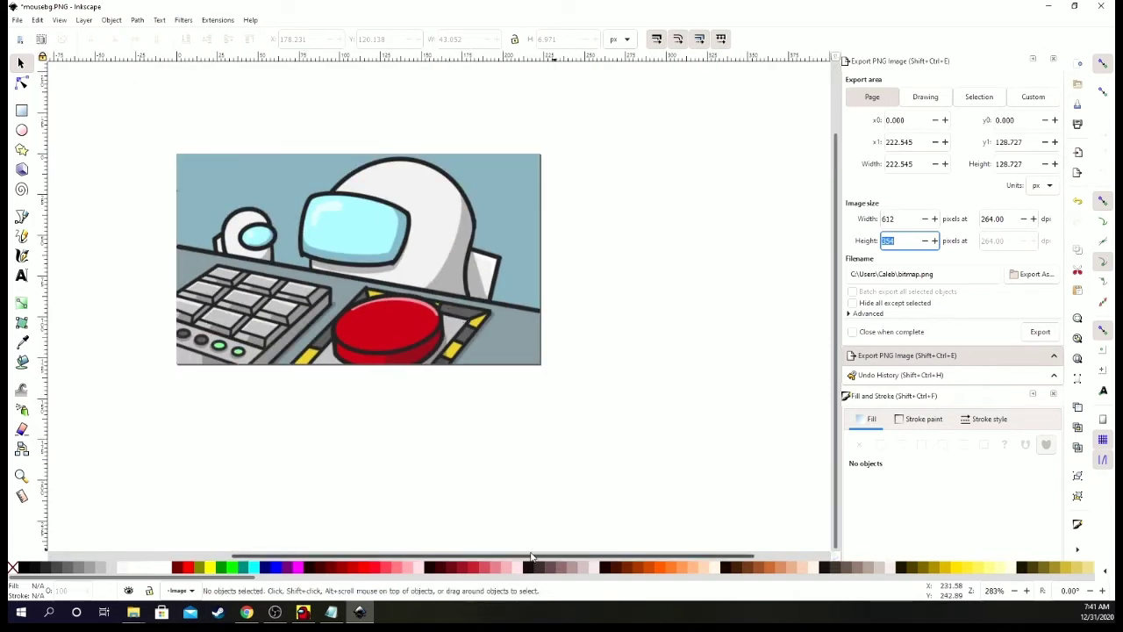
{"action": "left_click_drag", "start_coordinate": [531, 558], "coordinate": [492, 558]}
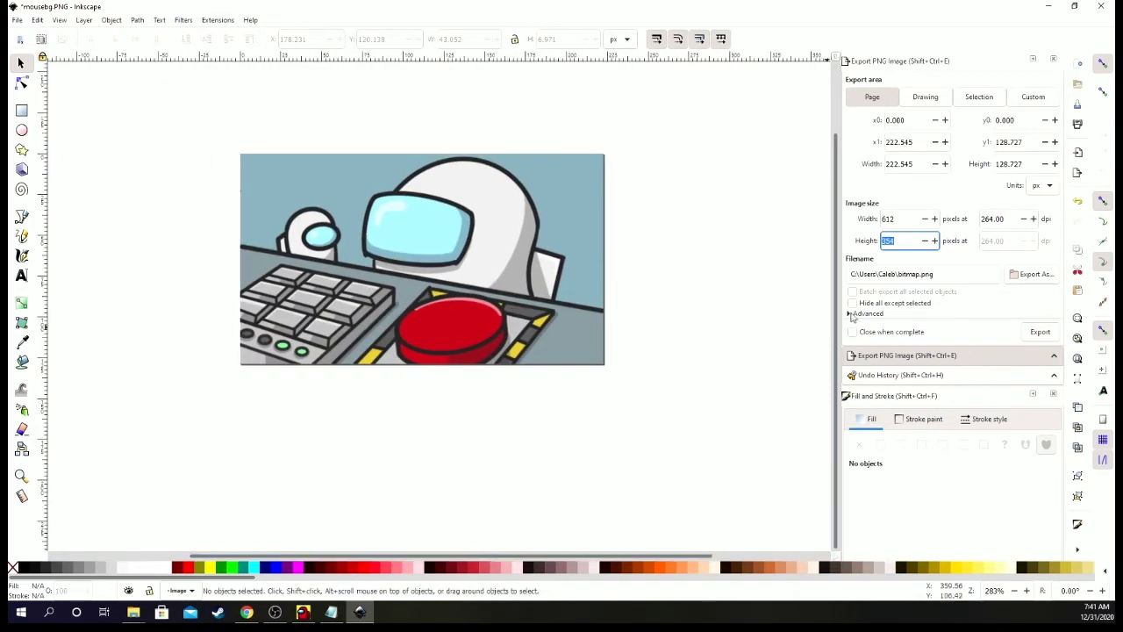
{"action": "scroll", "coordinate": [831, 221], "scroll_direction": "up", "scroll_amount": 1}
{"action": "scroll", "coordinate": [665, 238], "scroll_direction": "up", "scroll_amount": 1}
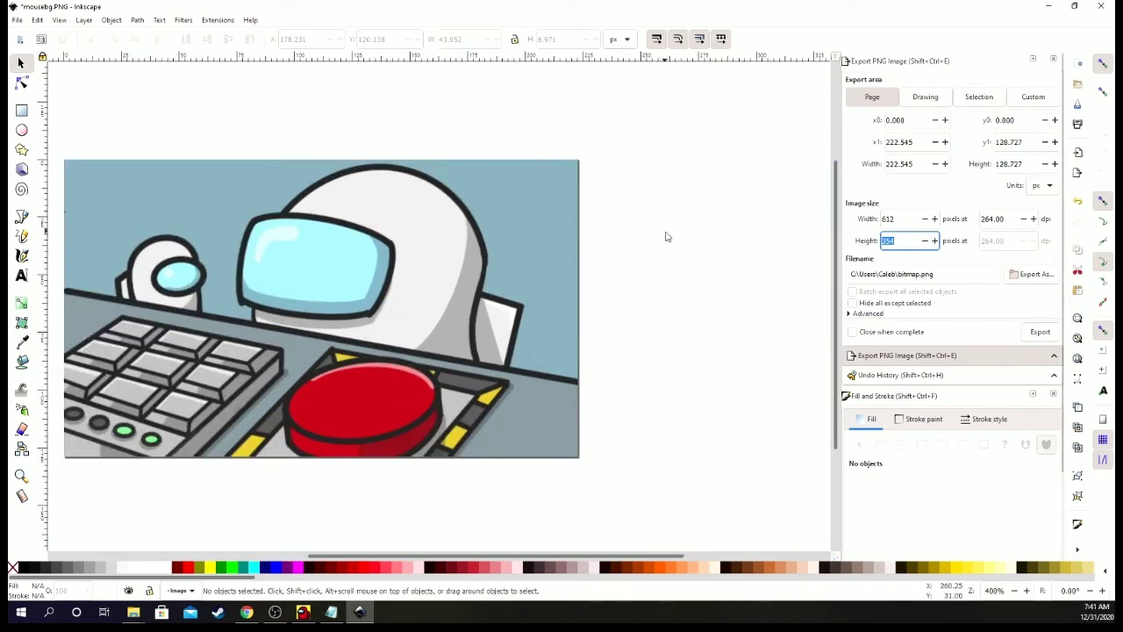
{"action": "scroll", "coordinate": [687, 253], "scroll_direction": "down", "scroll_amount": 1}
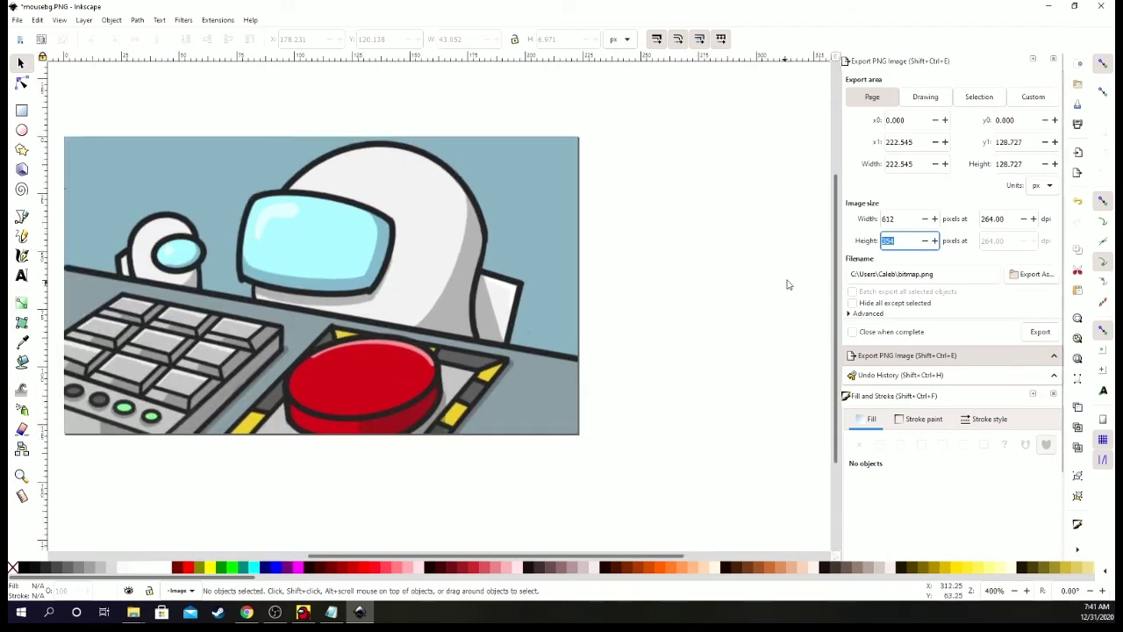
{"action": "left_click", "coordinate": [974, 277]}
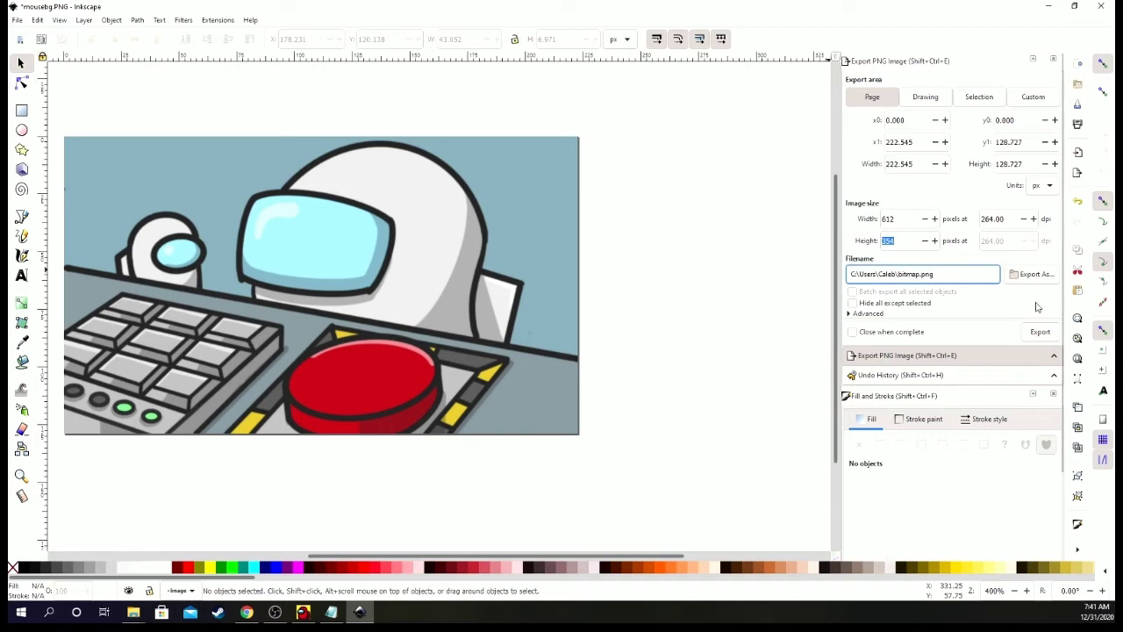
{"action": "left_click", "coordinate": [1033, 276]}
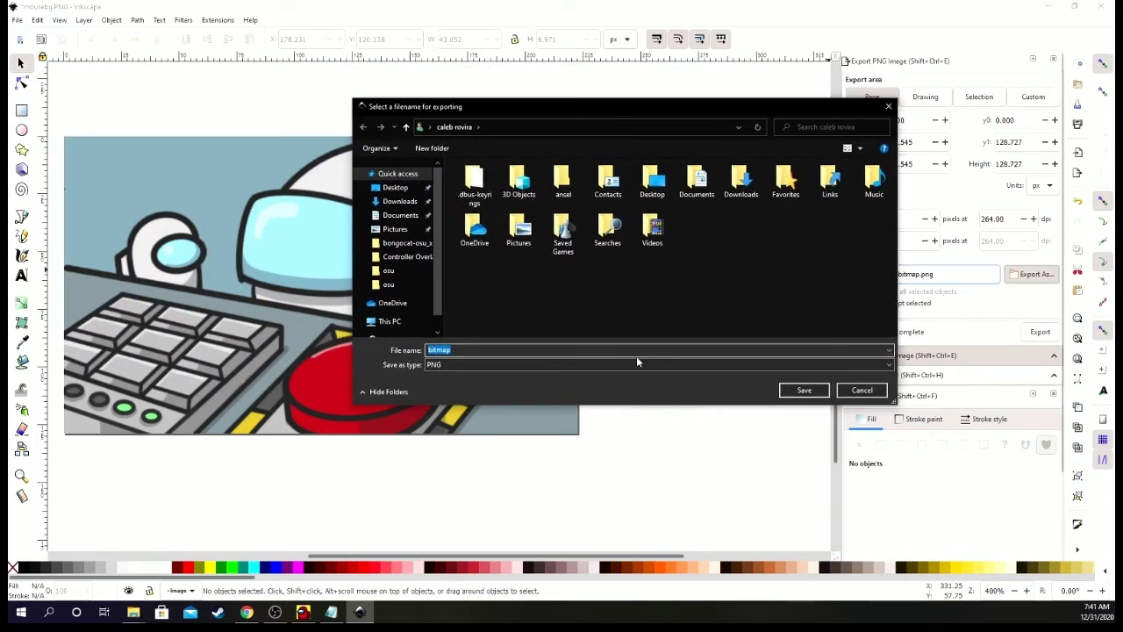
- Export as mousebg.PNG into Downloads\bongocat-osu_x64\img\osu, replacing the existing file
{"action": "type", "text": "mousebg"}
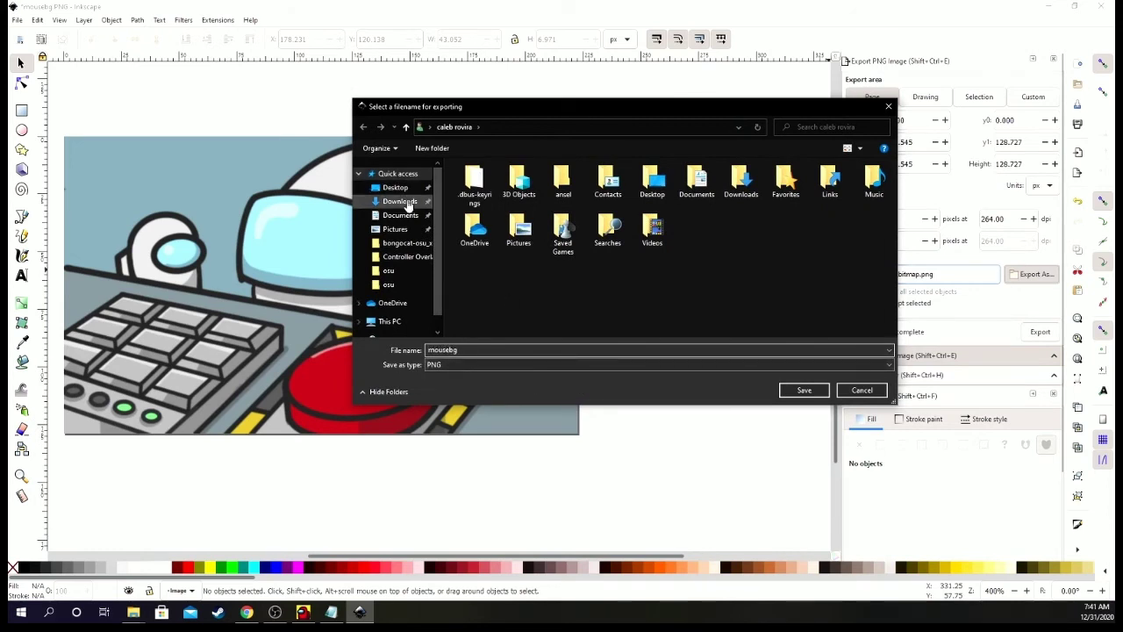
{"action": "left_click", "coordinate": [410, 204]}
{"action": "double_click", "coordinate": [510, 193]}
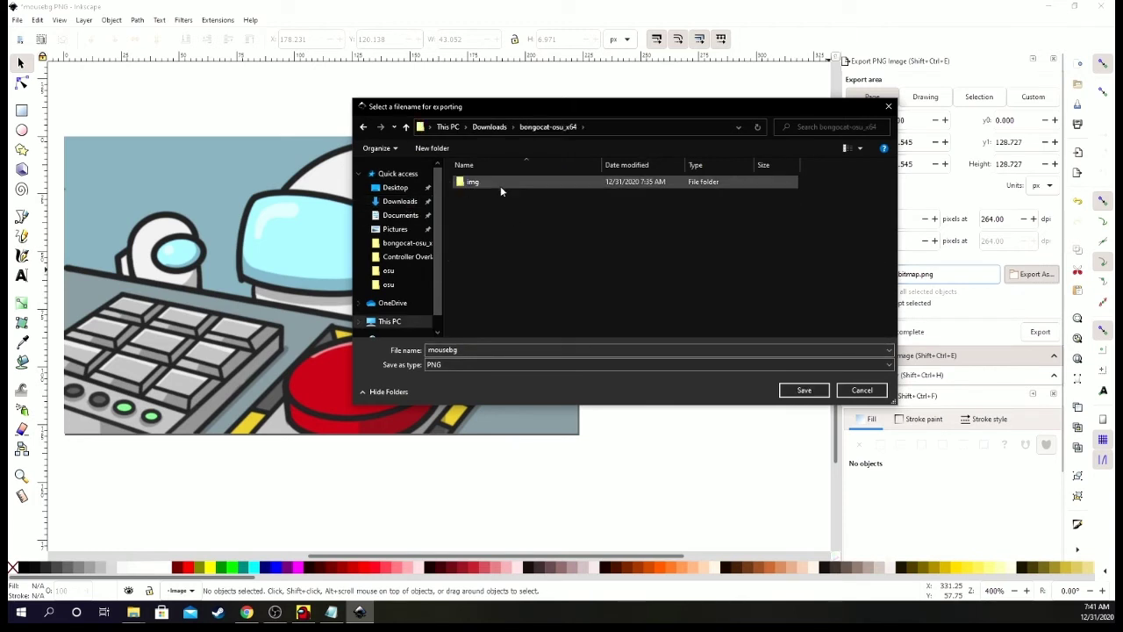
{"action": "double_click", "coordinate": [500, 185]}
{"action": "double_click", "coordinate": [502, 193]}
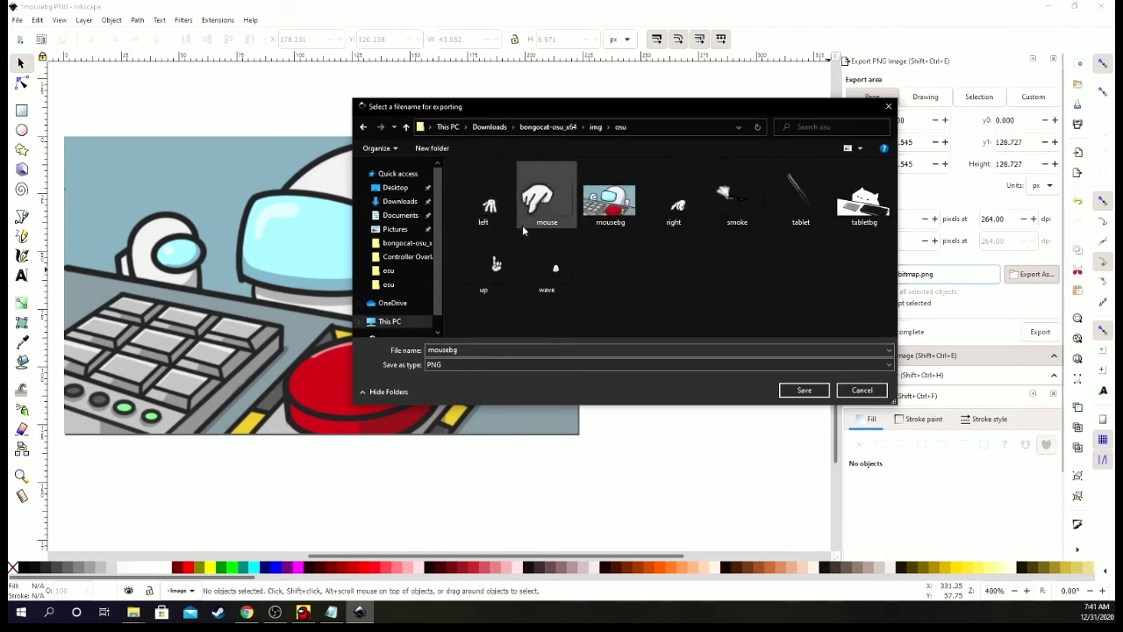
{"action": "left_click", "coordinate": [801, 391]}
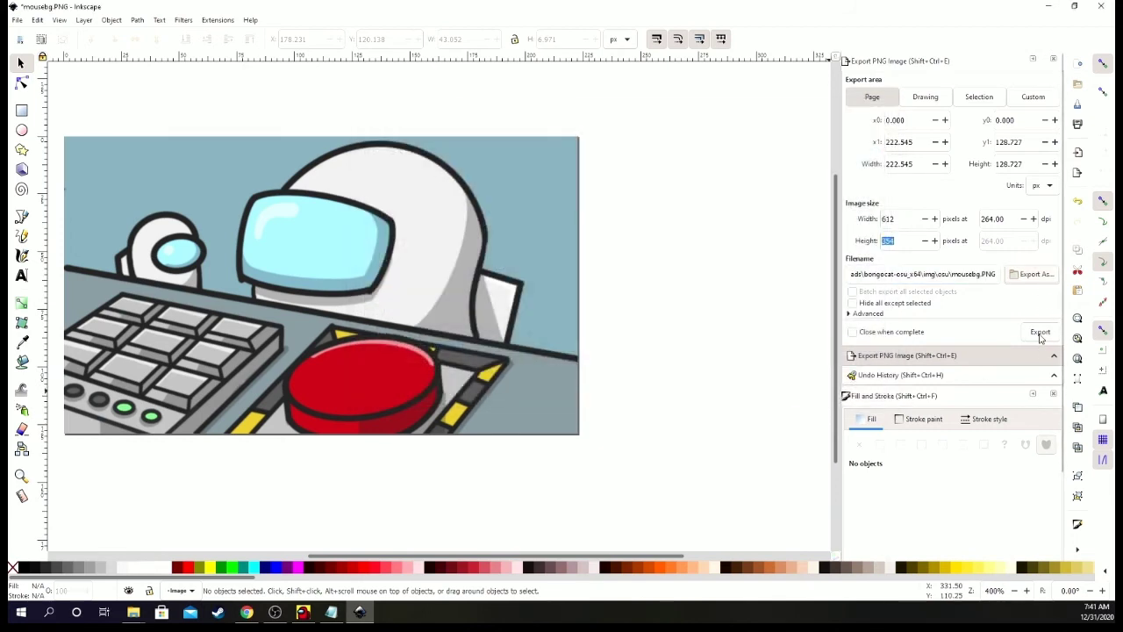
{"action": "left_click", "coordinate": [1039, 333]}
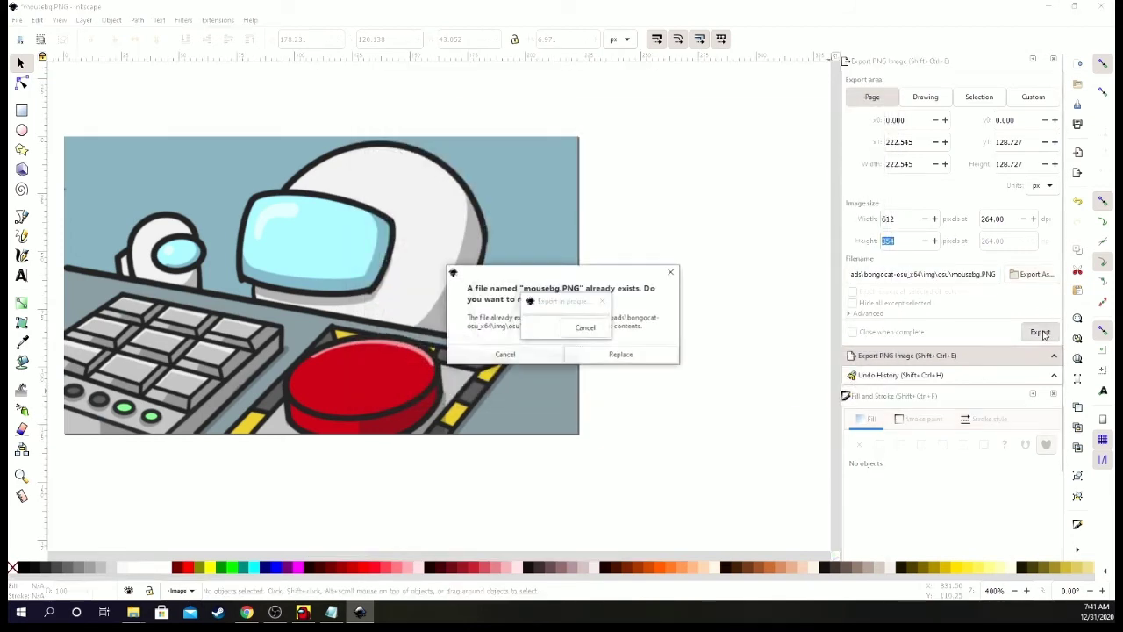
{"action": "left_click", "coordinate": [628, 359]}
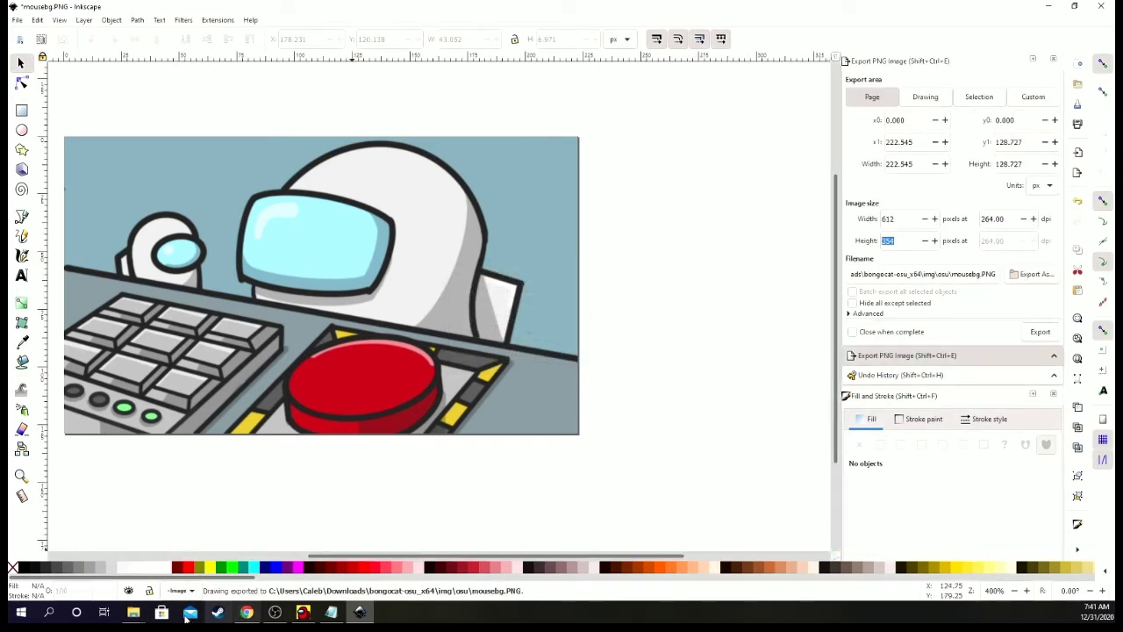
- Run bongo.exe from bongocat-osu_x64, check the crewmate background, then minimize Bongo Cat
{"action": "left_click", "coordinate": [133, 597]}
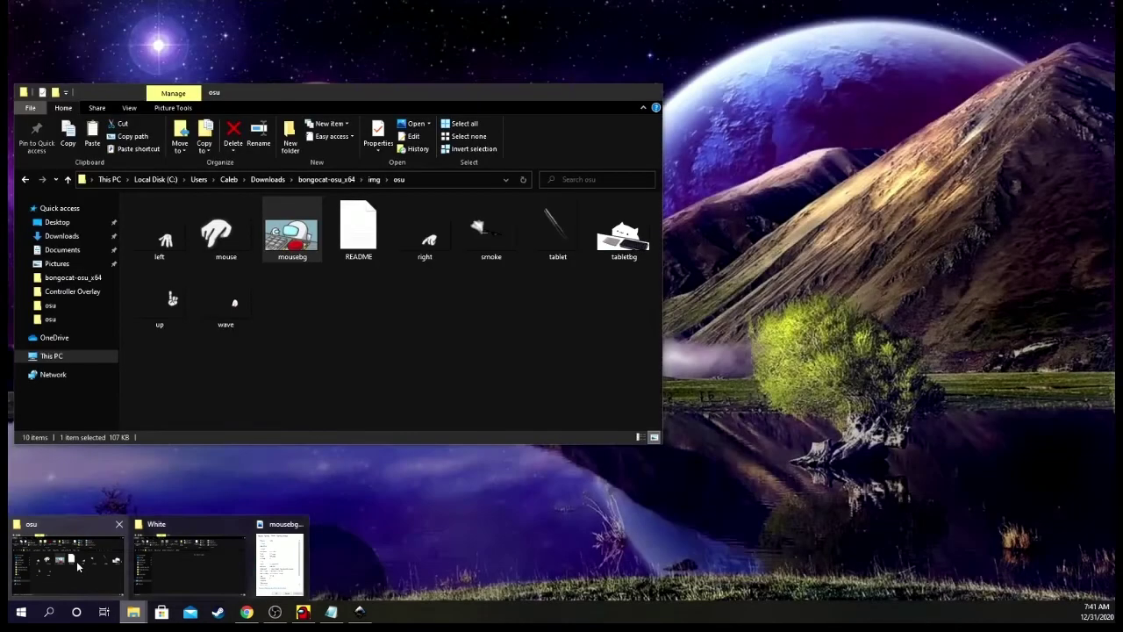
{"action": "left_click", "coordinate": [77, 561]}
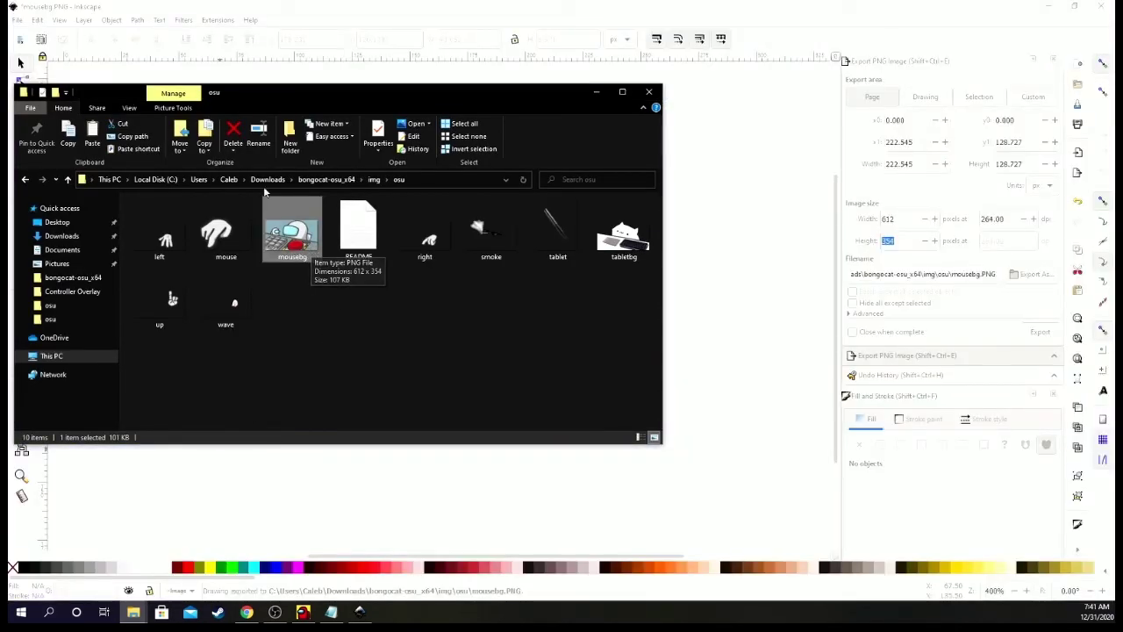
{"action": "left_click", "coordinate": [327, 179]}
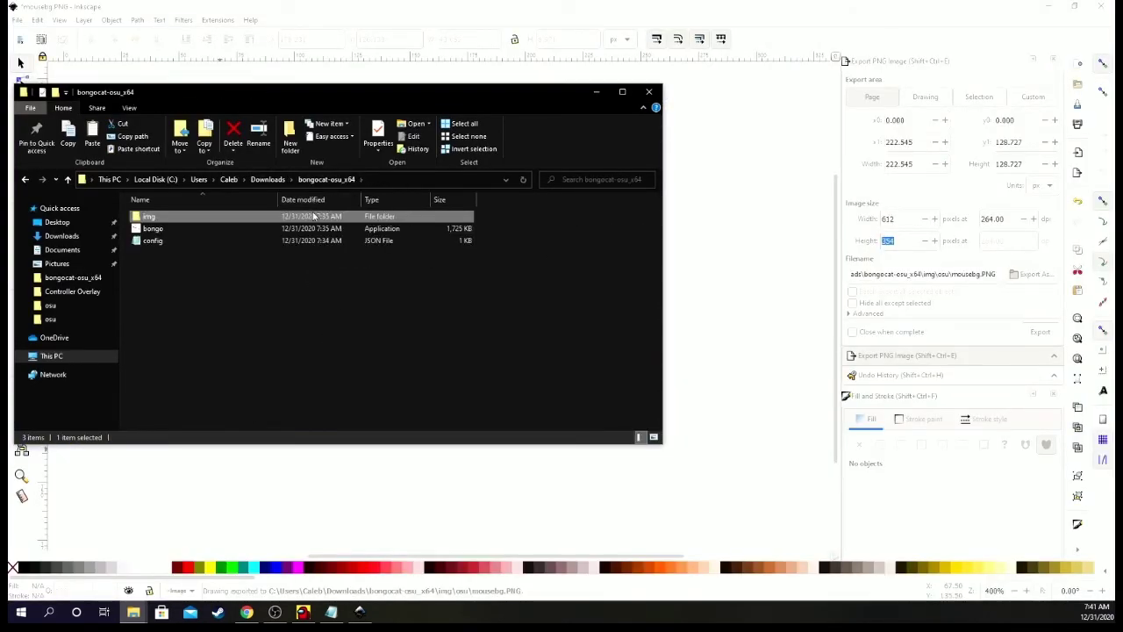
{"action": "double_click", "coordinate": [187, 228]}
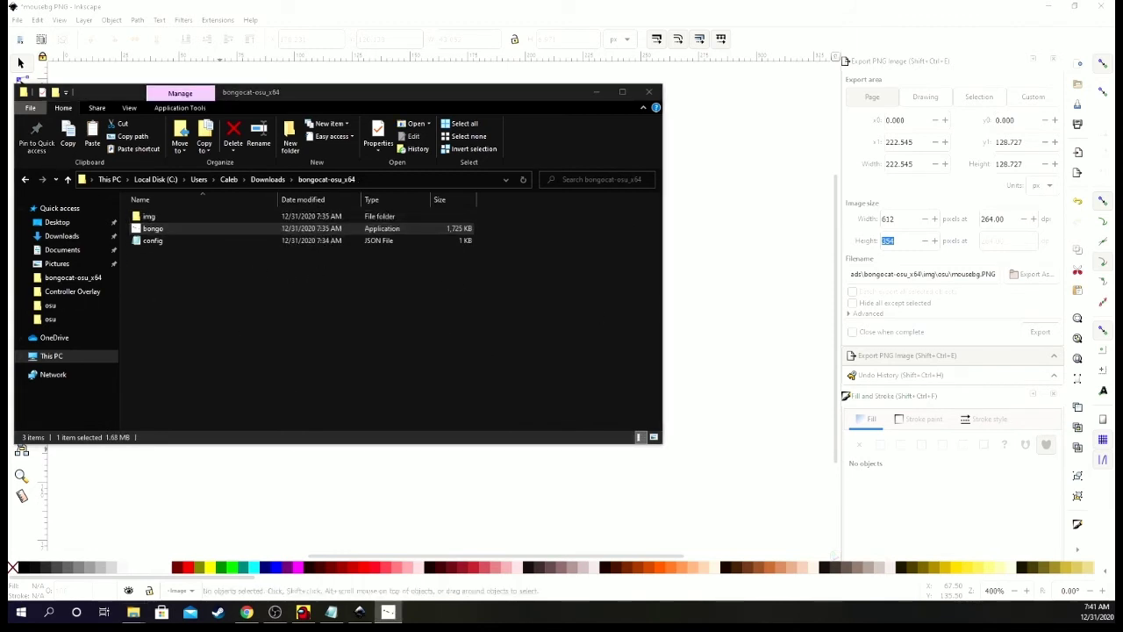
{"action": "left_click_drag", "start_coordinate": [601, 88], "coordinate": [509, 121]}
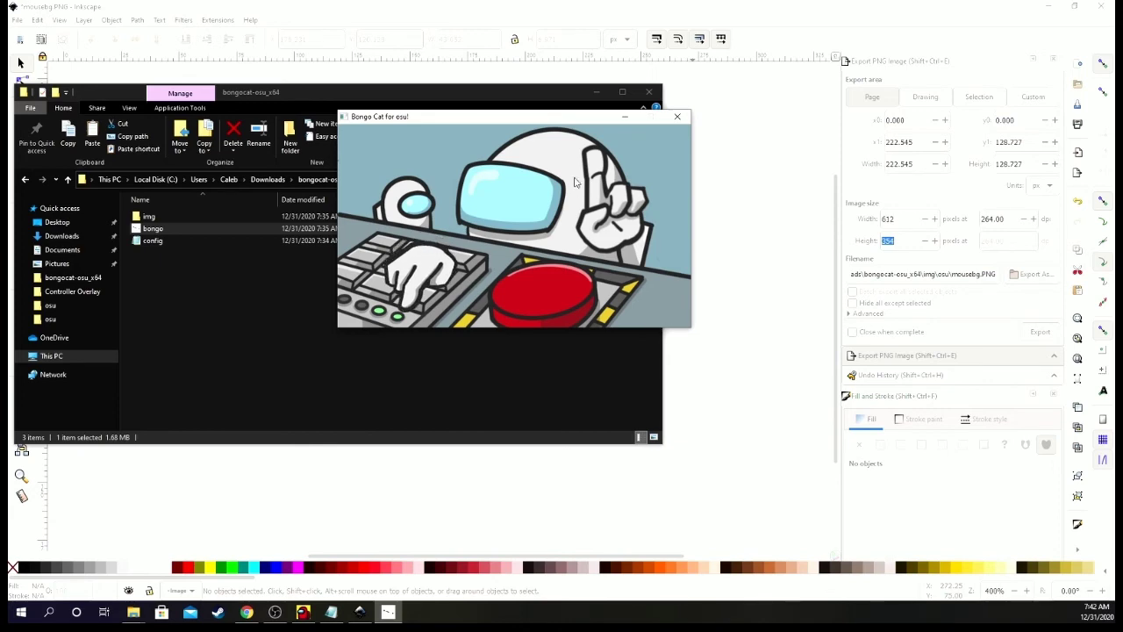
{"action": "left_click", "coordinate": [624, 122]}
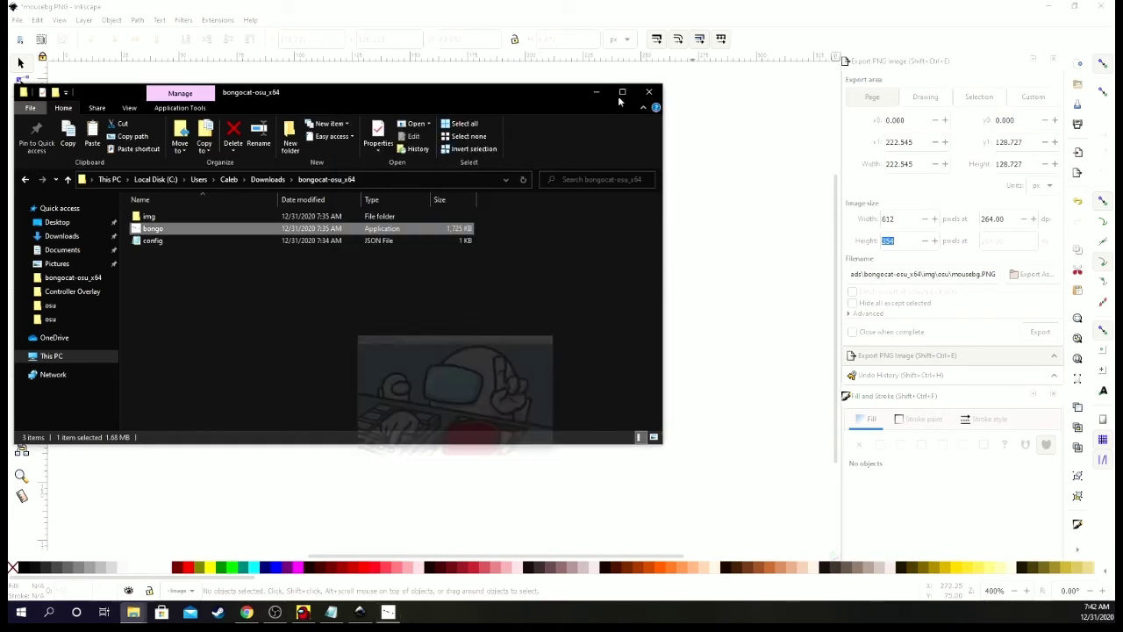
- Quit Inkscape without saving and close the mousebg properties window
{"action": "left_click", "coordinate": [597, 92]}
{"action": "left_click", "coordinate": [1074, 6]}
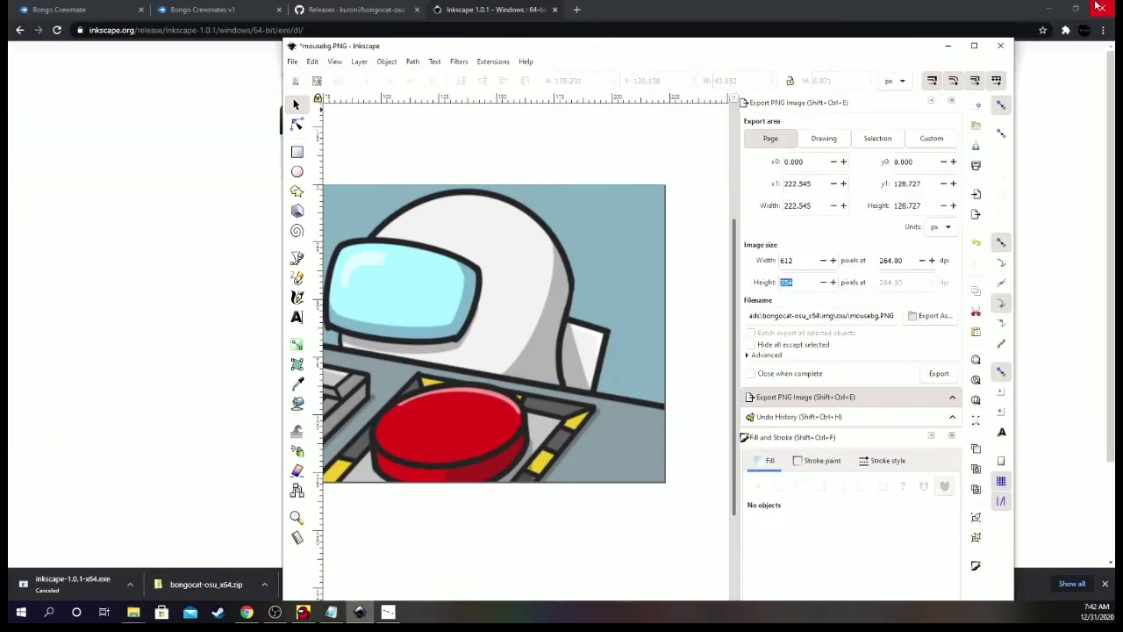
{"action": "left_click", "coordinate": [1000, 46]}
{"action": "left_click", "coordinate": [578, 399]}
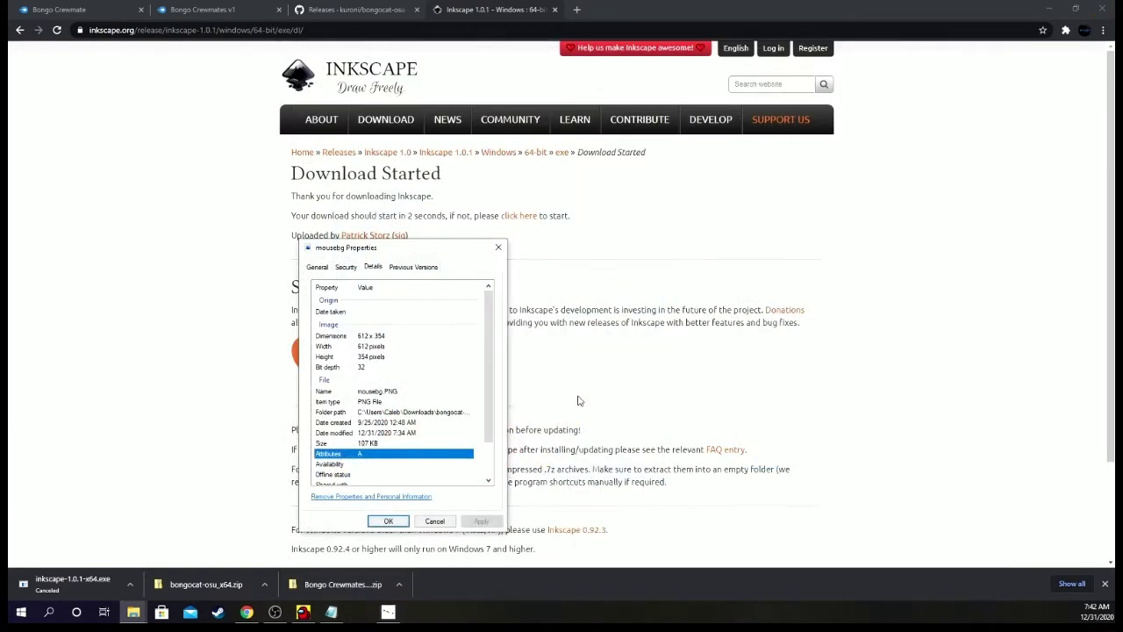
{"action": "left_click", "coordinate": [497, 246]}
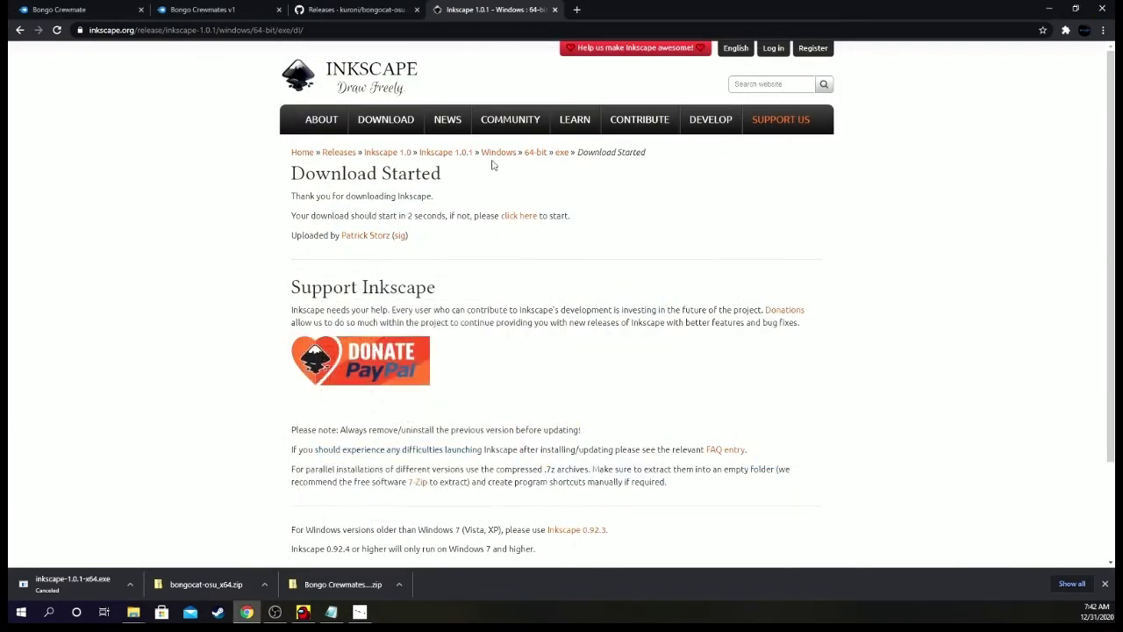
- Close every Chrome tab until Chrome exits, returning to OBS
{"action": "left_click", "coordinate": [555, 9]}
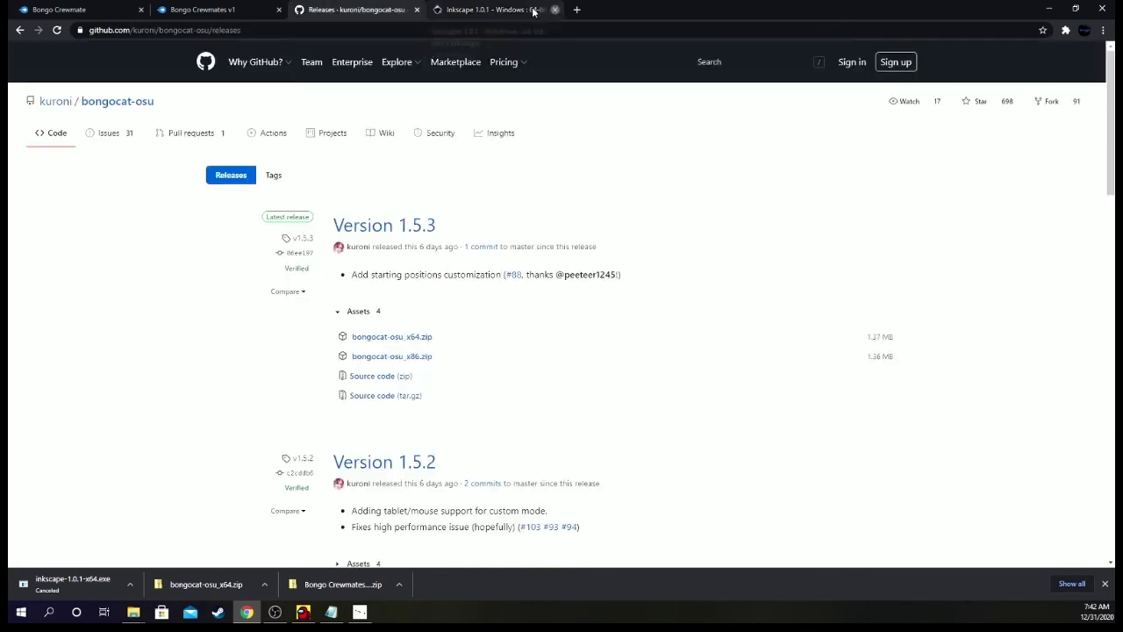
{"action": "left_click", "coordinate": [417, 10]}
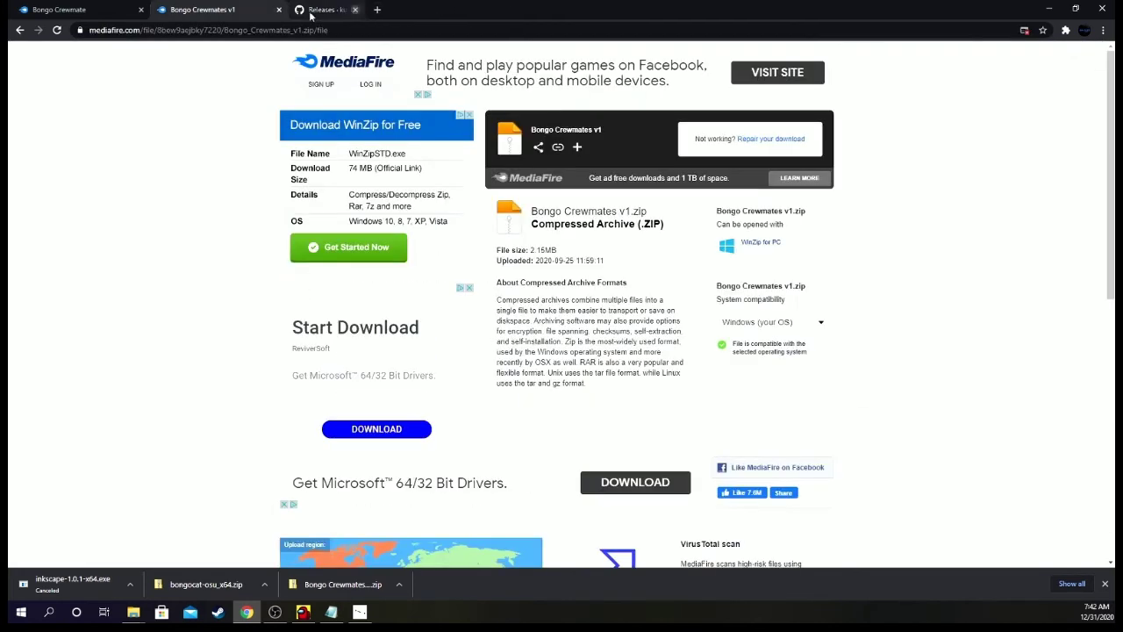
{"action": "left_click", "coordinate": [140, 10]}
{"action": "left_click", "coordinate": [140, 9]}
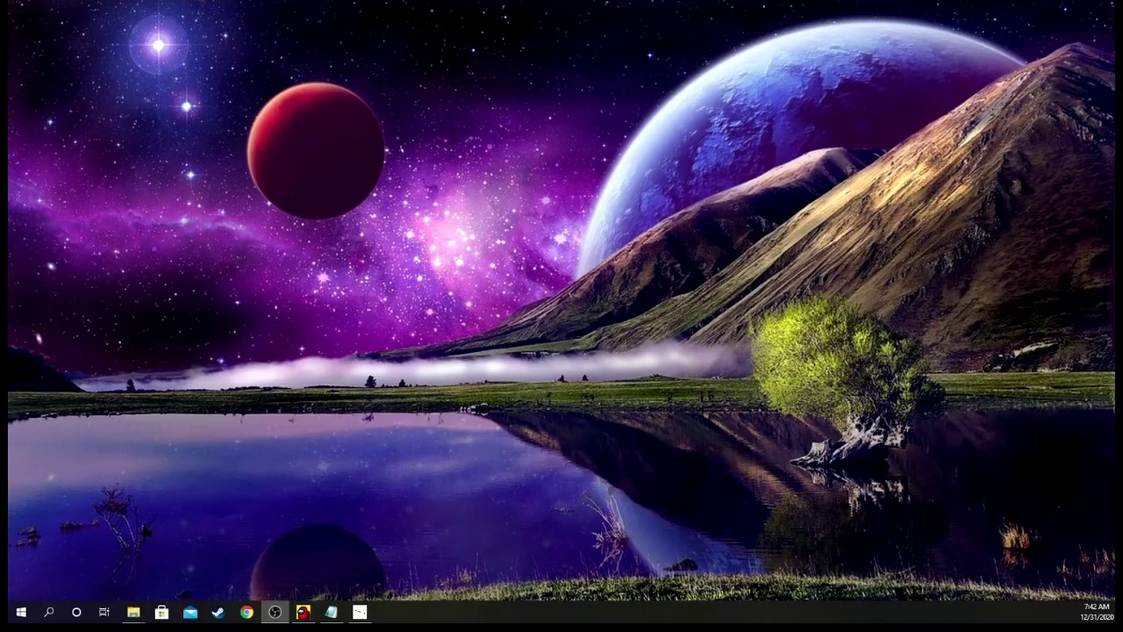
{"action": "left_click", "coordinate": [275, 611]}
- Shift the OBS window slightly up and to the right
{"action": "left_click_drag", "start_coordinate": [694, 118], "coordinate": [701, 105]}
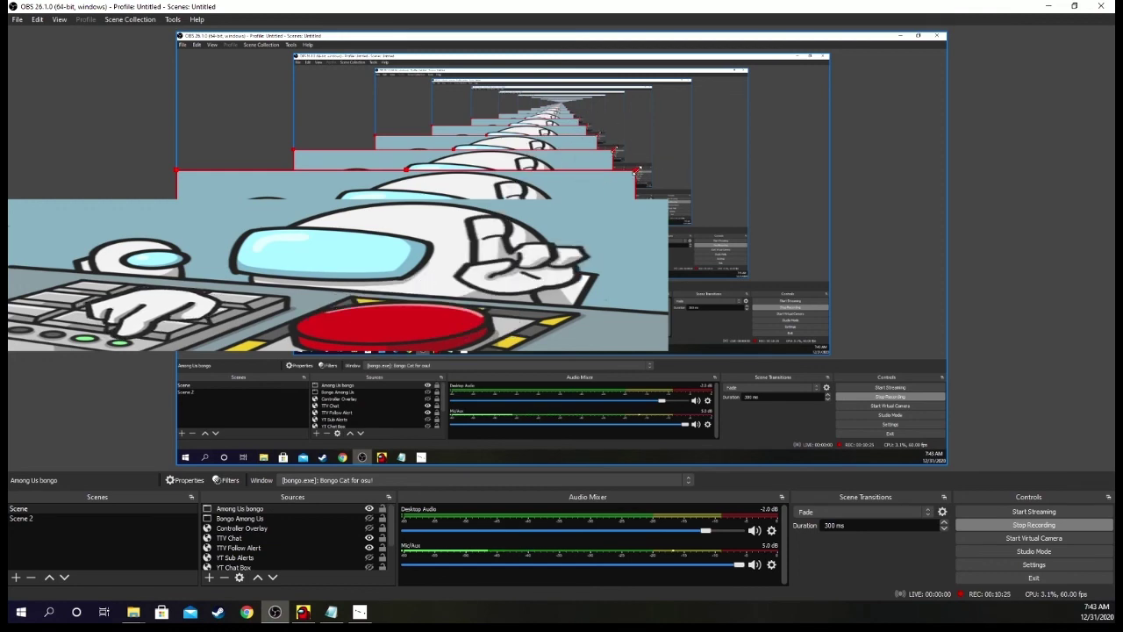
- Select the Among Us bongo window source in the Sources list
{"action": "left_click", "coordinate": [645, 162]}
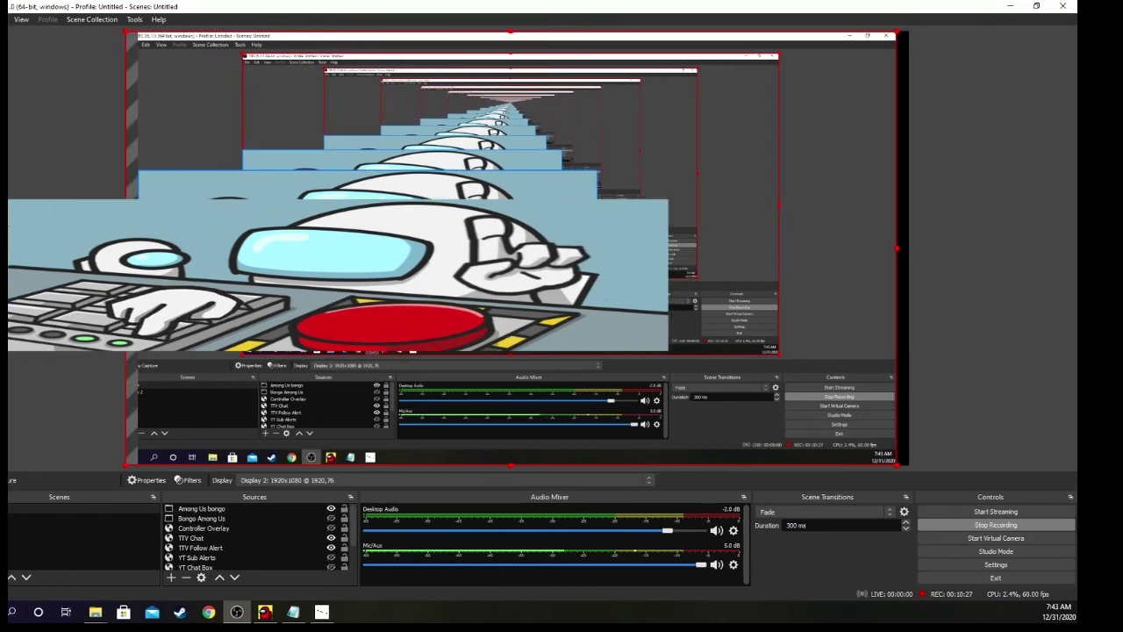
{"action": "left_click", "coordinate": [614, 263]}
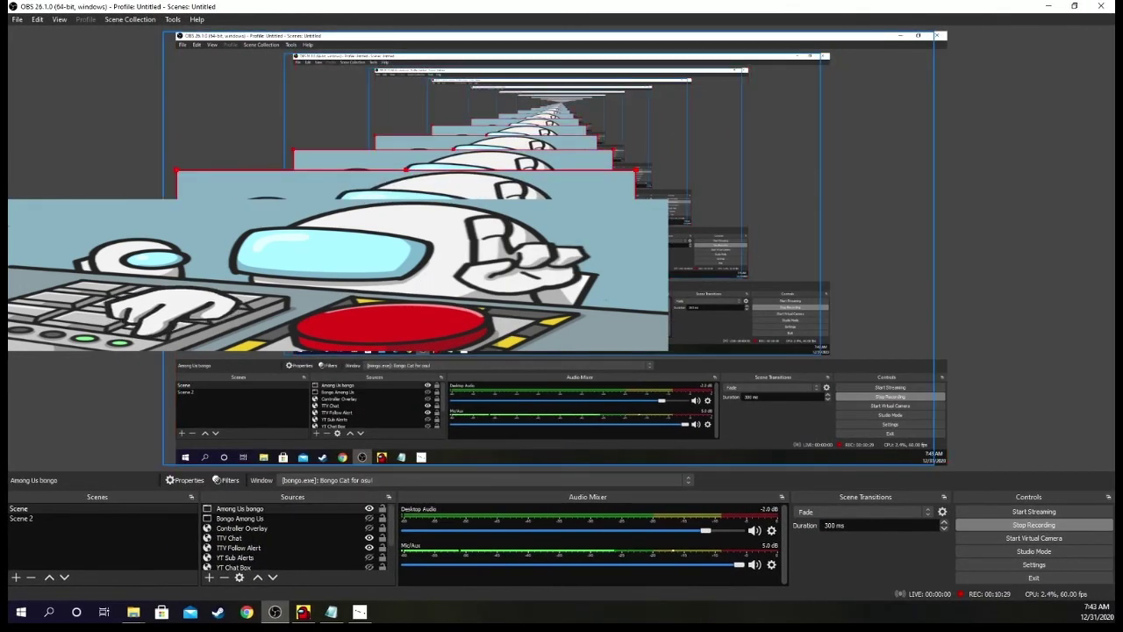